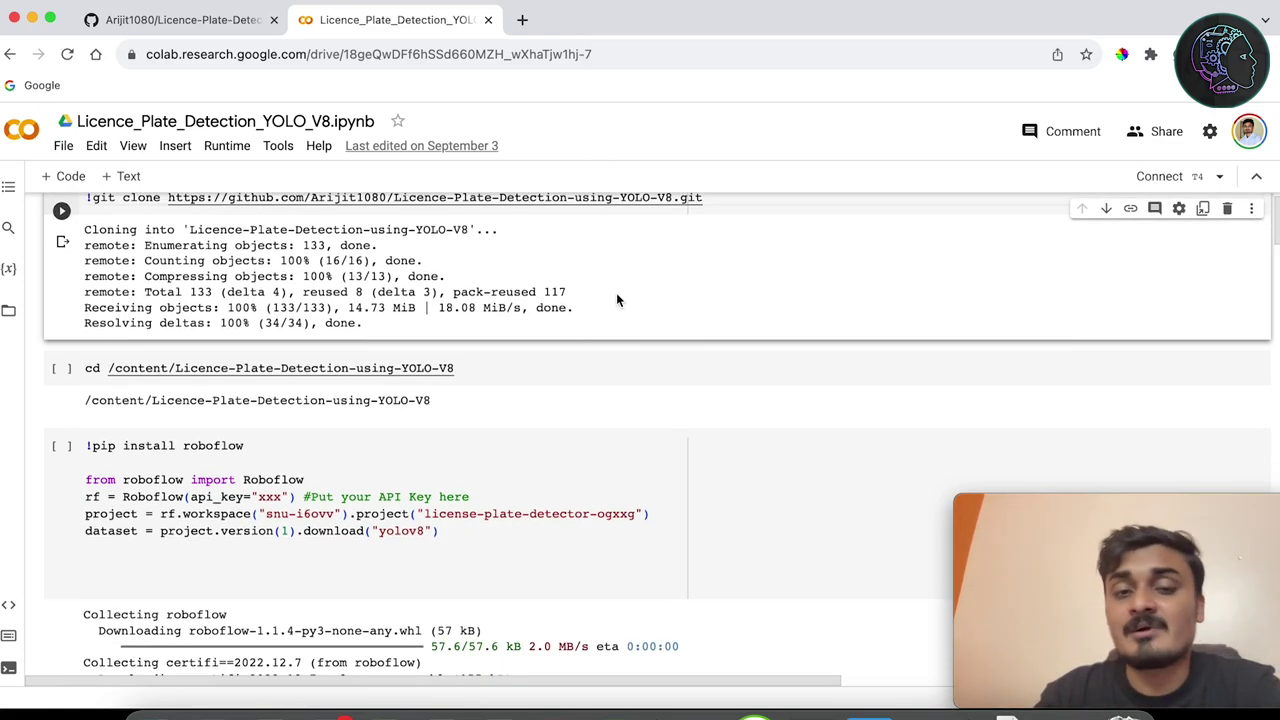
Step: Scroll through the pip install, train.py and predict.py outputs, then switch to the GitHub repository tab
scroll(608, 260, "up", 1)
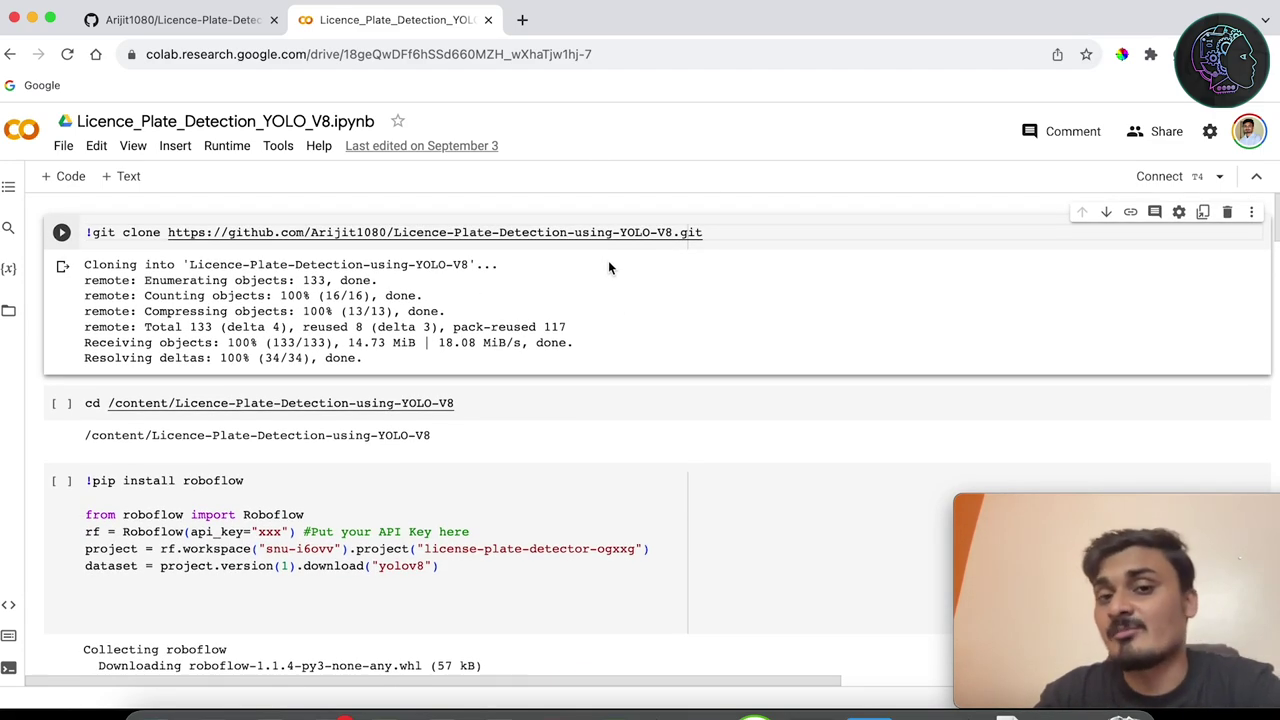
scroll(505, 449, "down", 10)
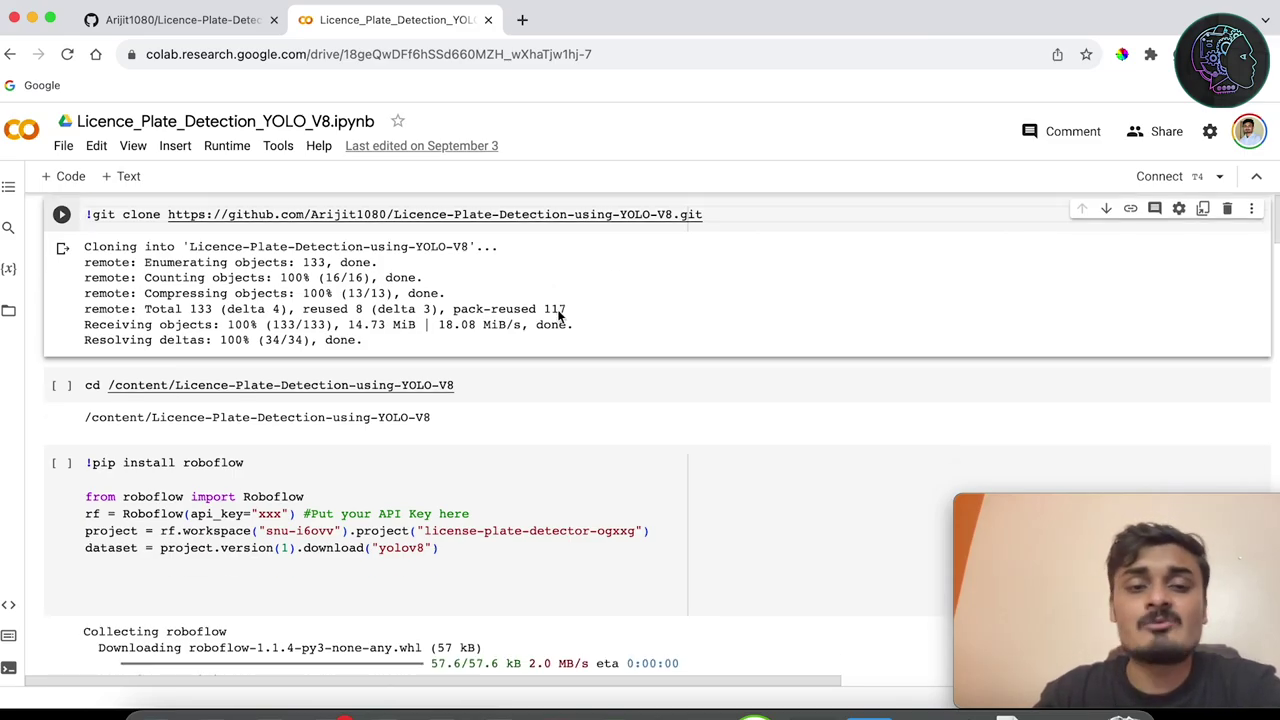
scroll(505, 450, "down", 20)
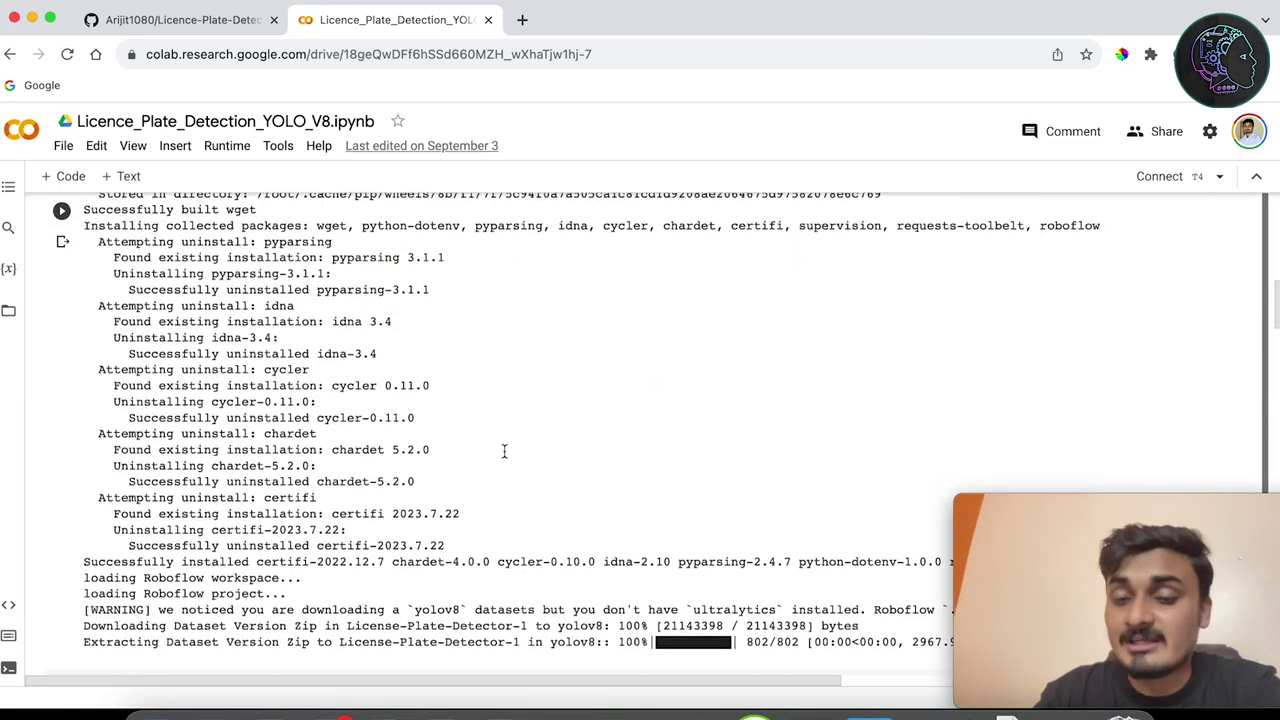
scroll(505, 452, "up", 4)
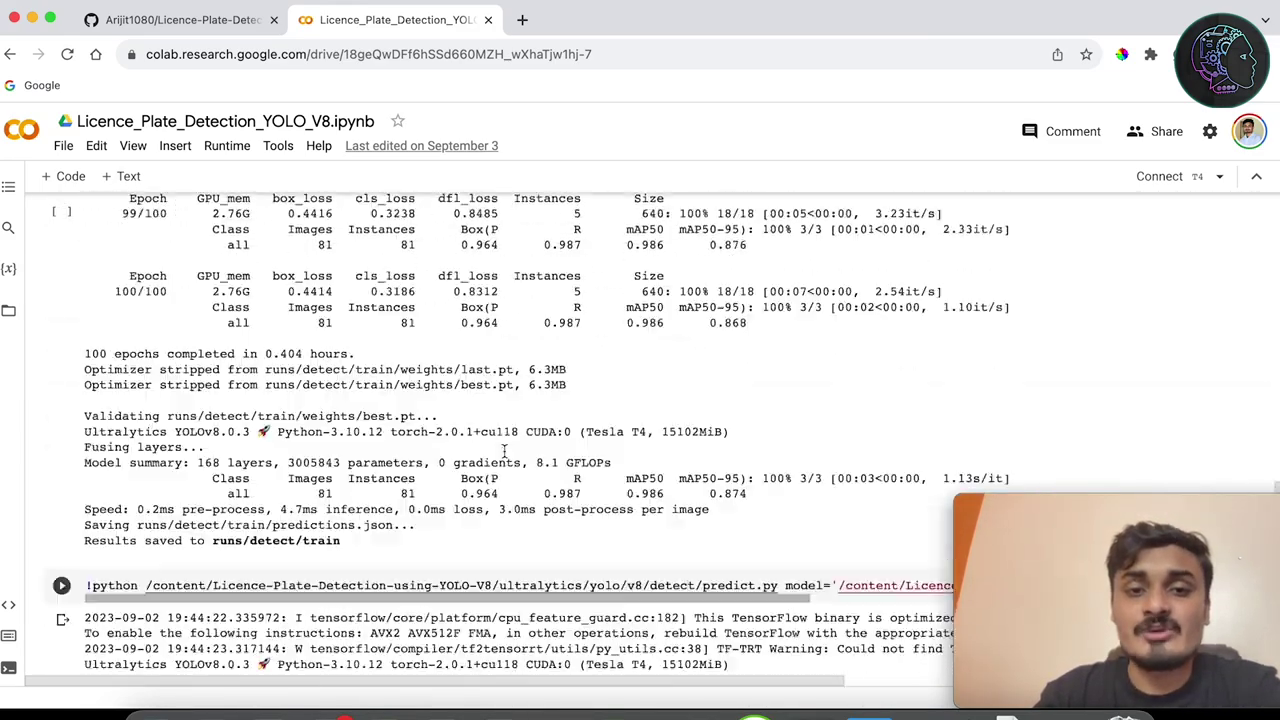
scroll(535, 347, "down", 2)
scroll(535, 347, "down", 3)
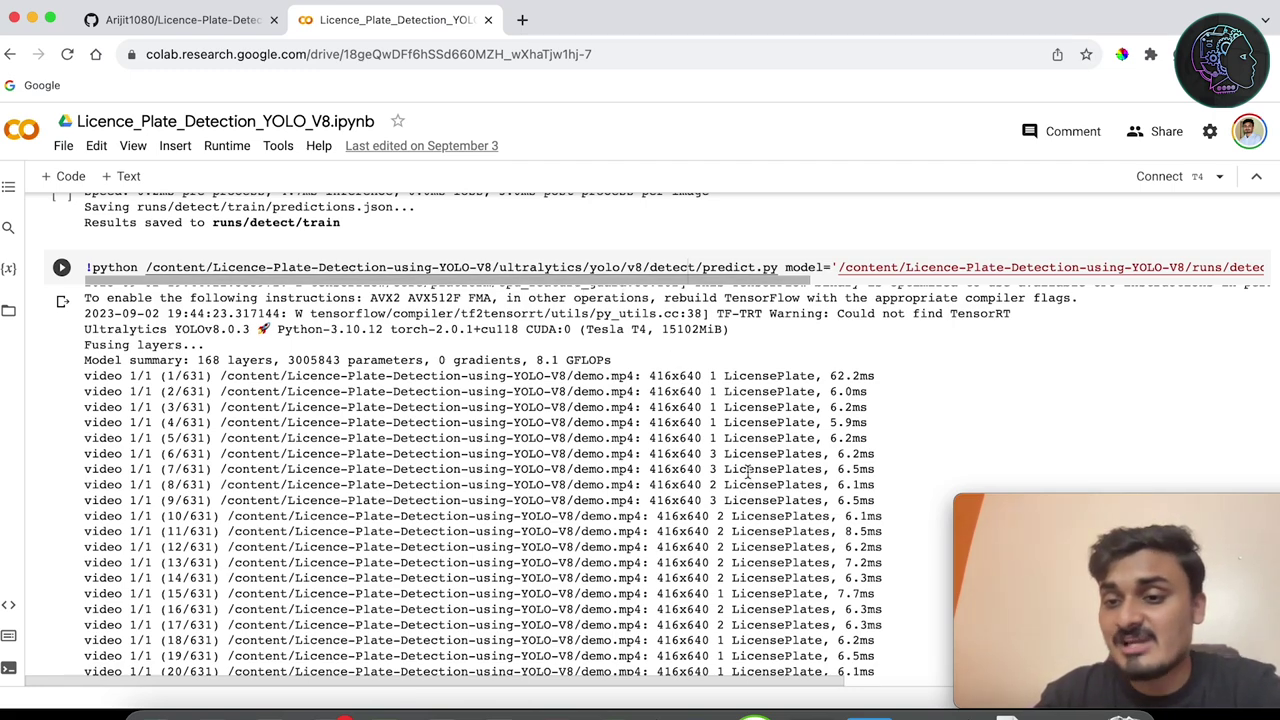
scroll(499, 403, "up", 10)
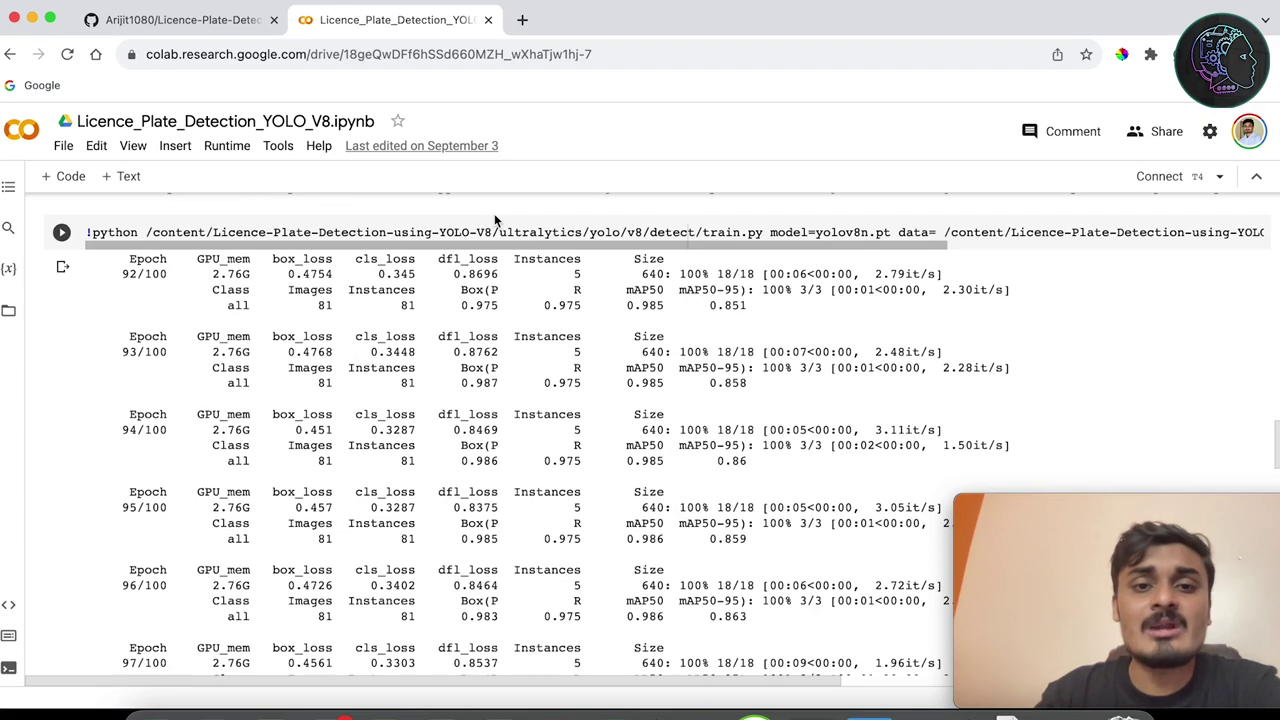
scroll(494, 219, "up", 15)
left_click(143, 22)
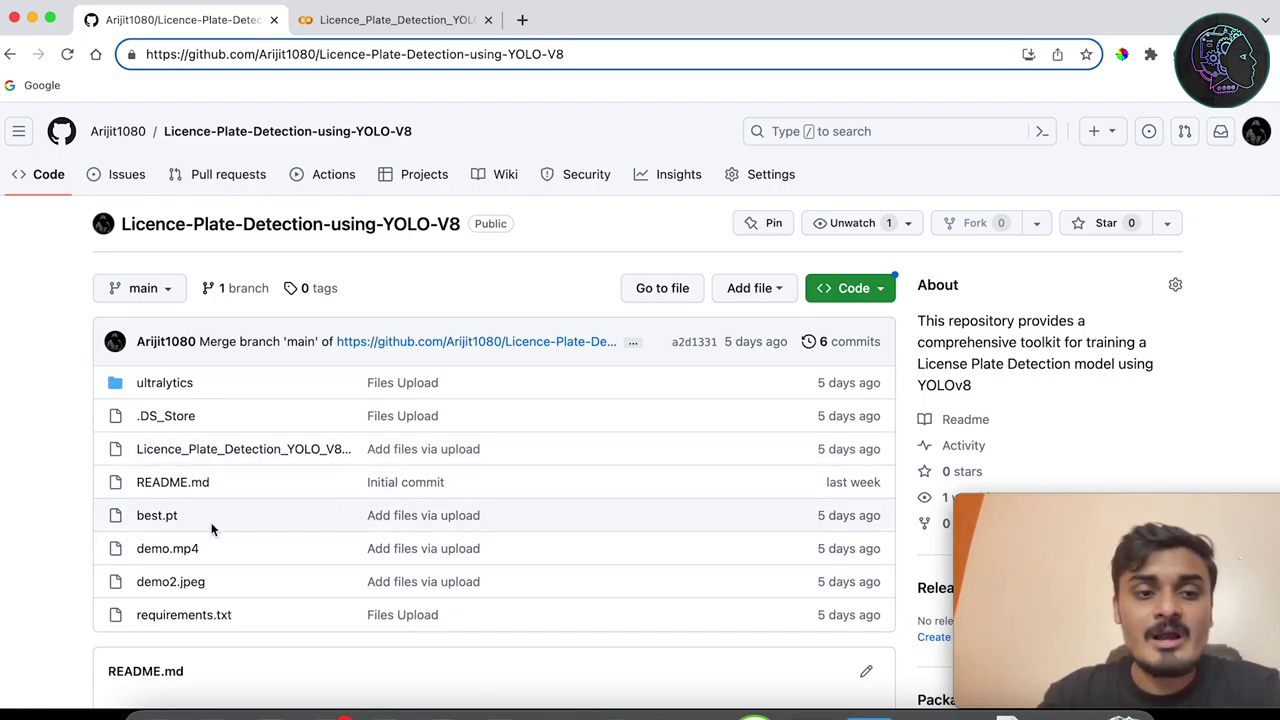
Step: Scroll down the Licence-Plate-Detection-using-YOLO-V8 file list, then bring up Launchpad from the Dock
scroll(211, 529, "down", 1)
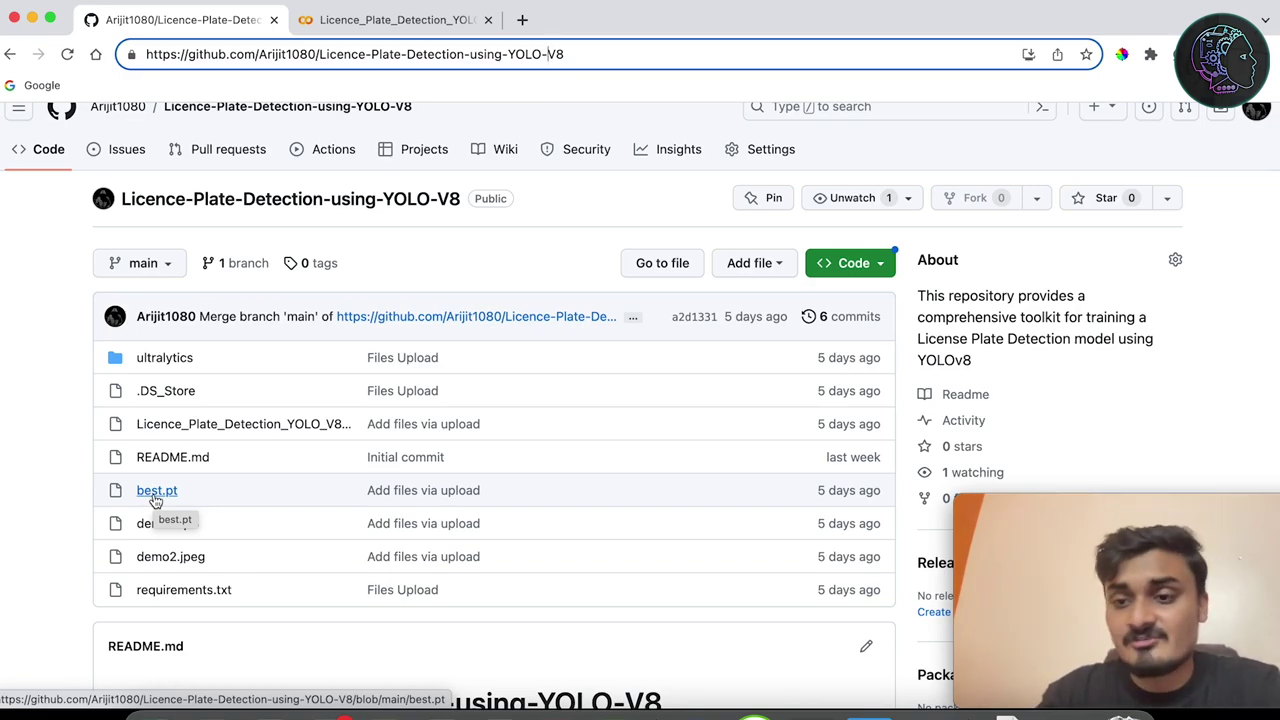
scroll(308, 562, "down", 1)
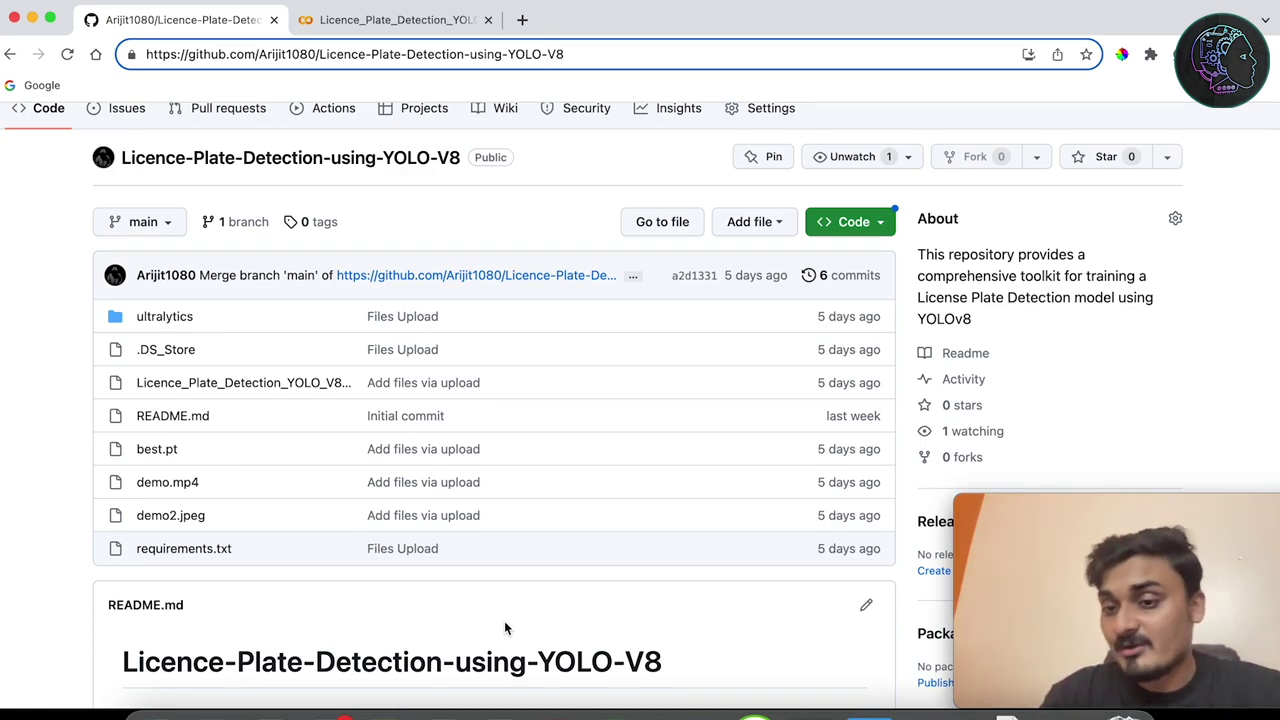
left_click(211, 714)
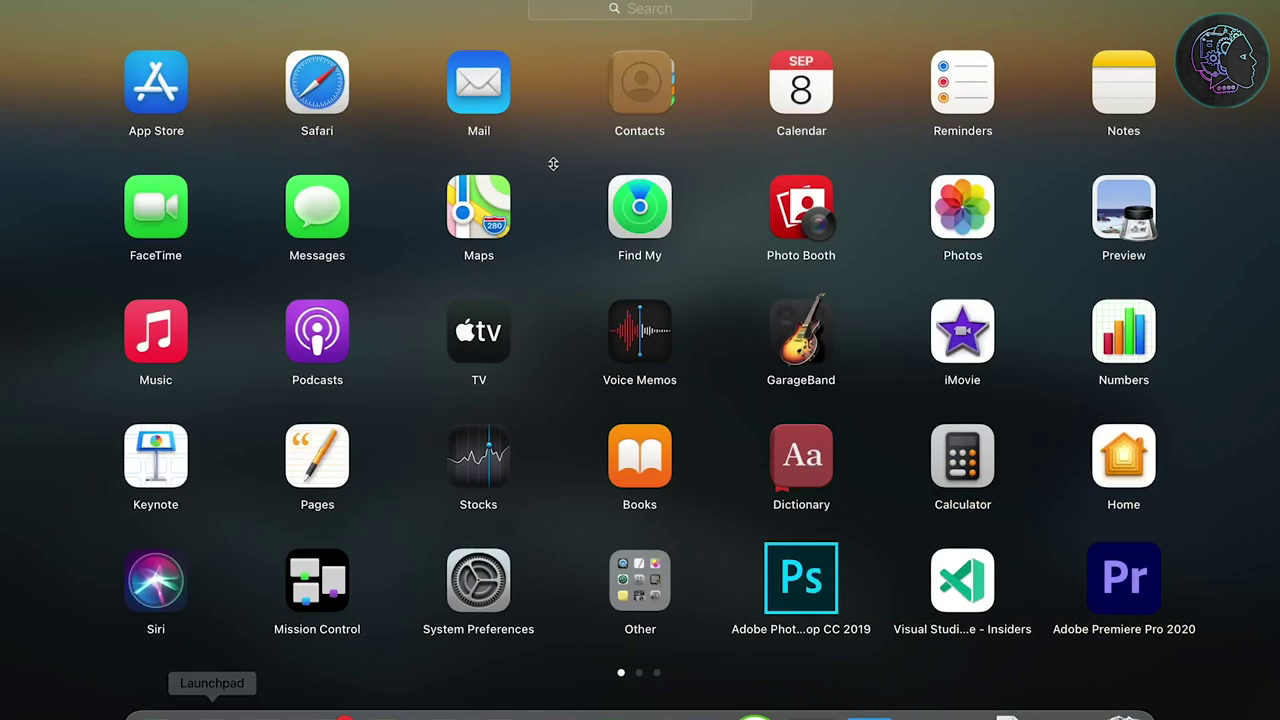
Step: Search Launchpad for 'ras' and launch Raspberry Pi Imager
left_click(587, 10)
type("ras")
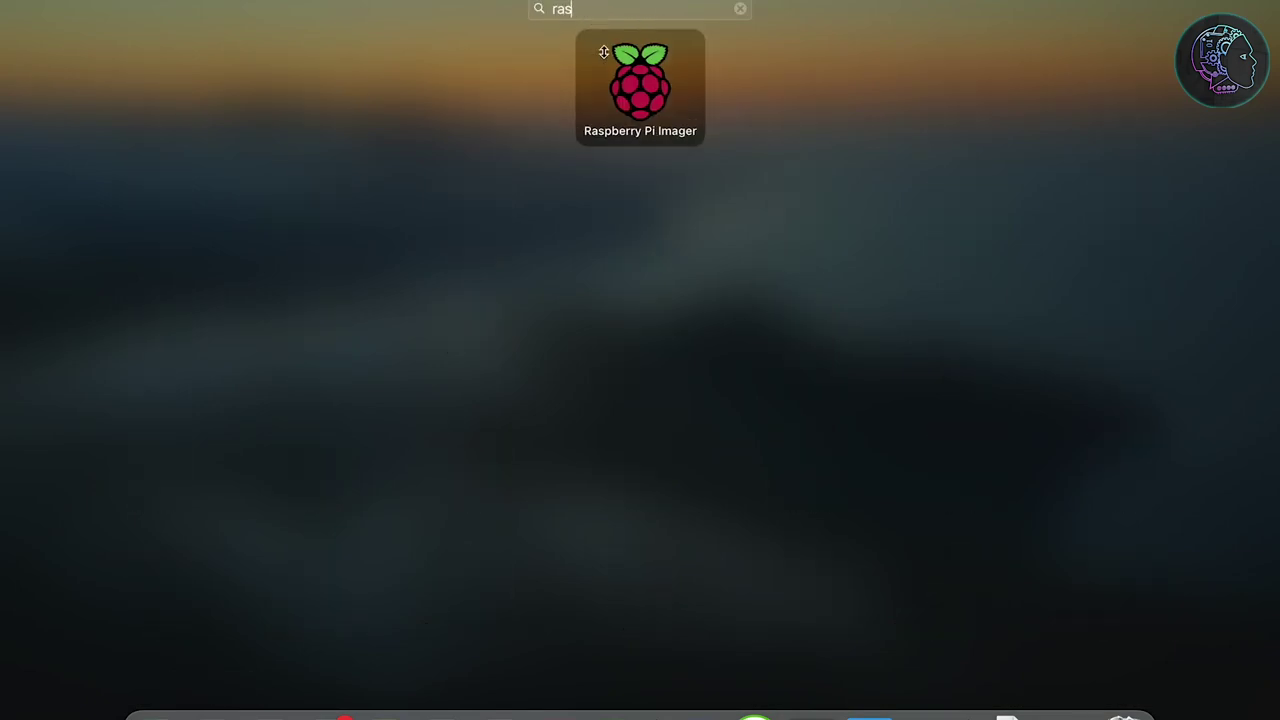
left_click(643, 104)
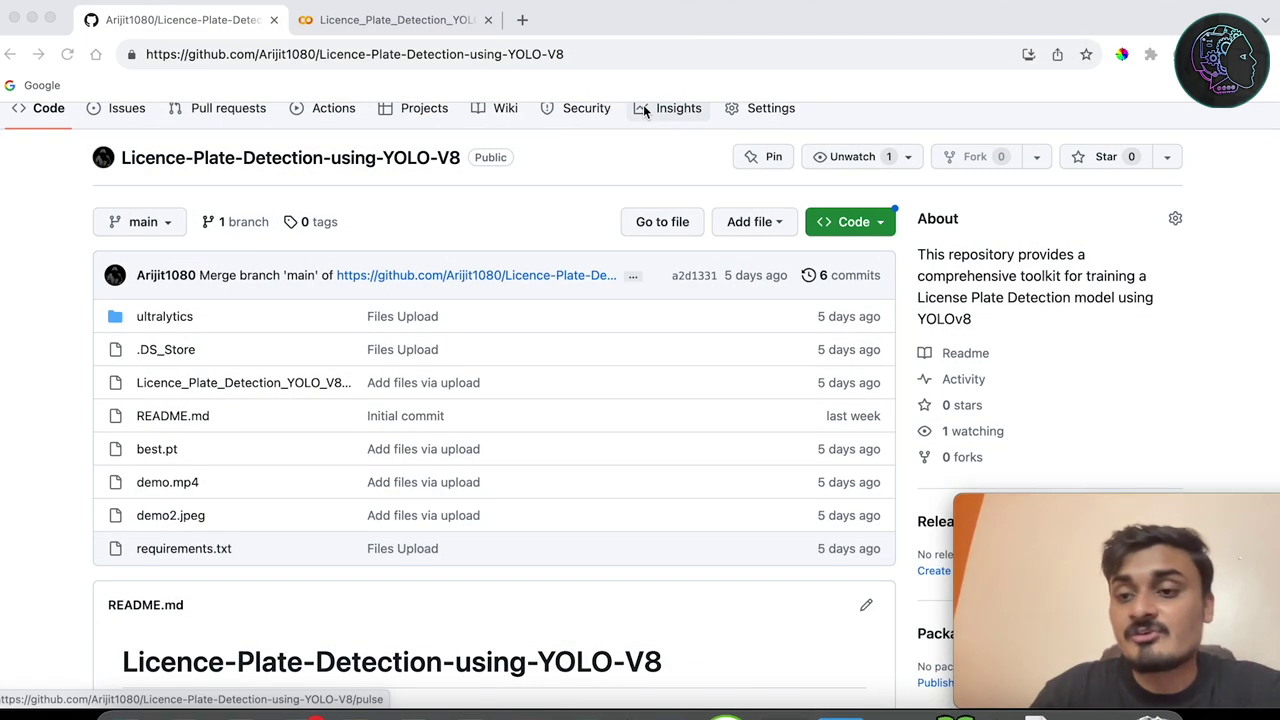
Step: Browse the Raspberry Pi OS (other) images under CHOOSE OS, then close the list and quit Imager
left_click(445, 397)
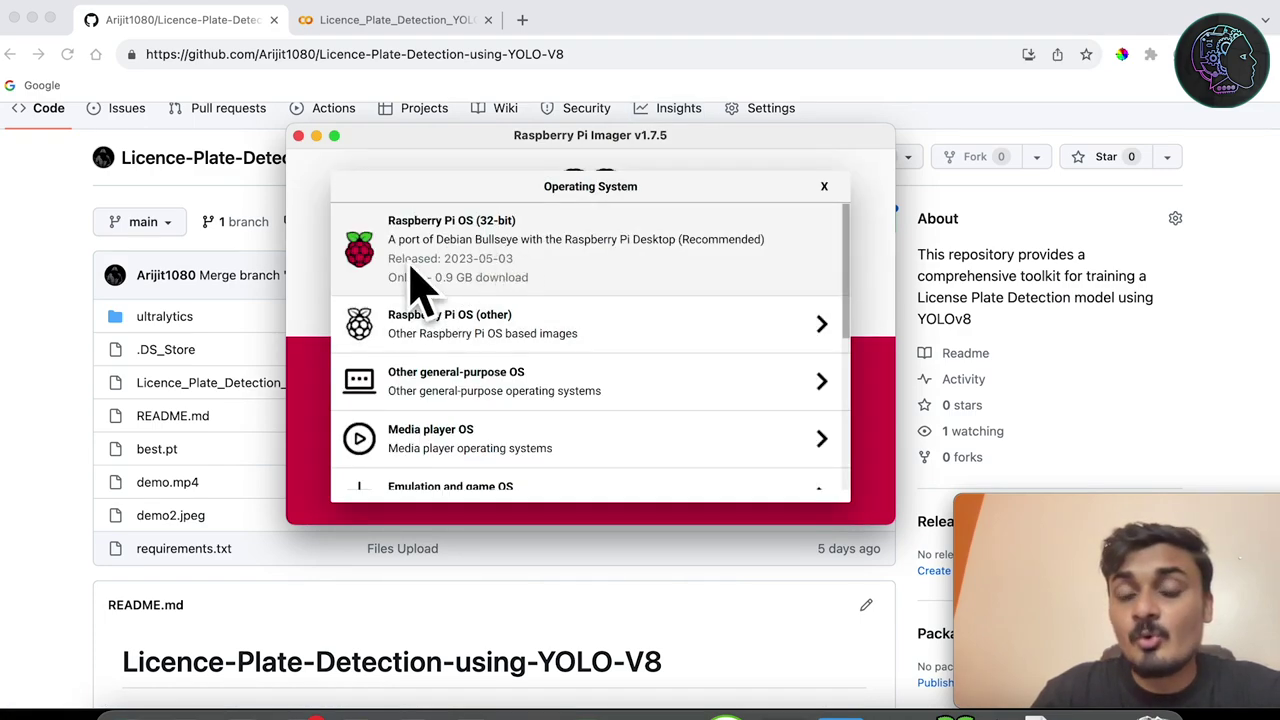
left_click(466, 333)
scroll(466, 337, "down", 3)
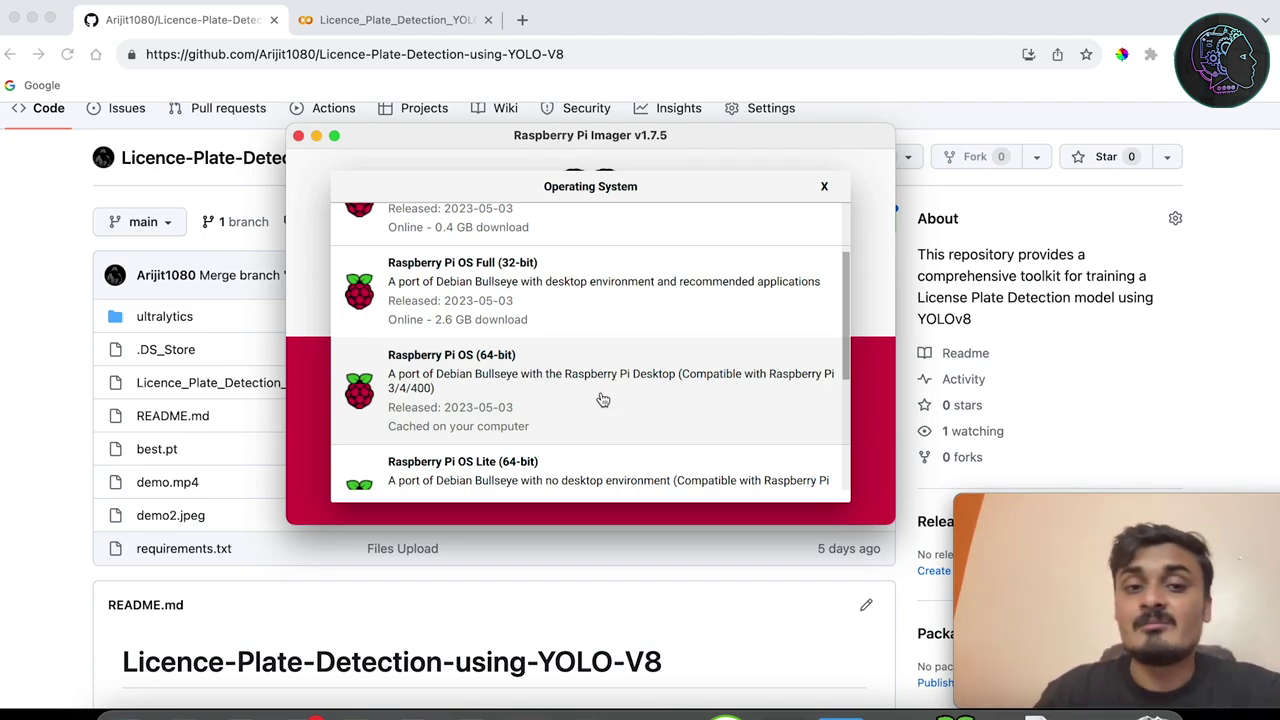
scroll(601, 398, "up", 3)
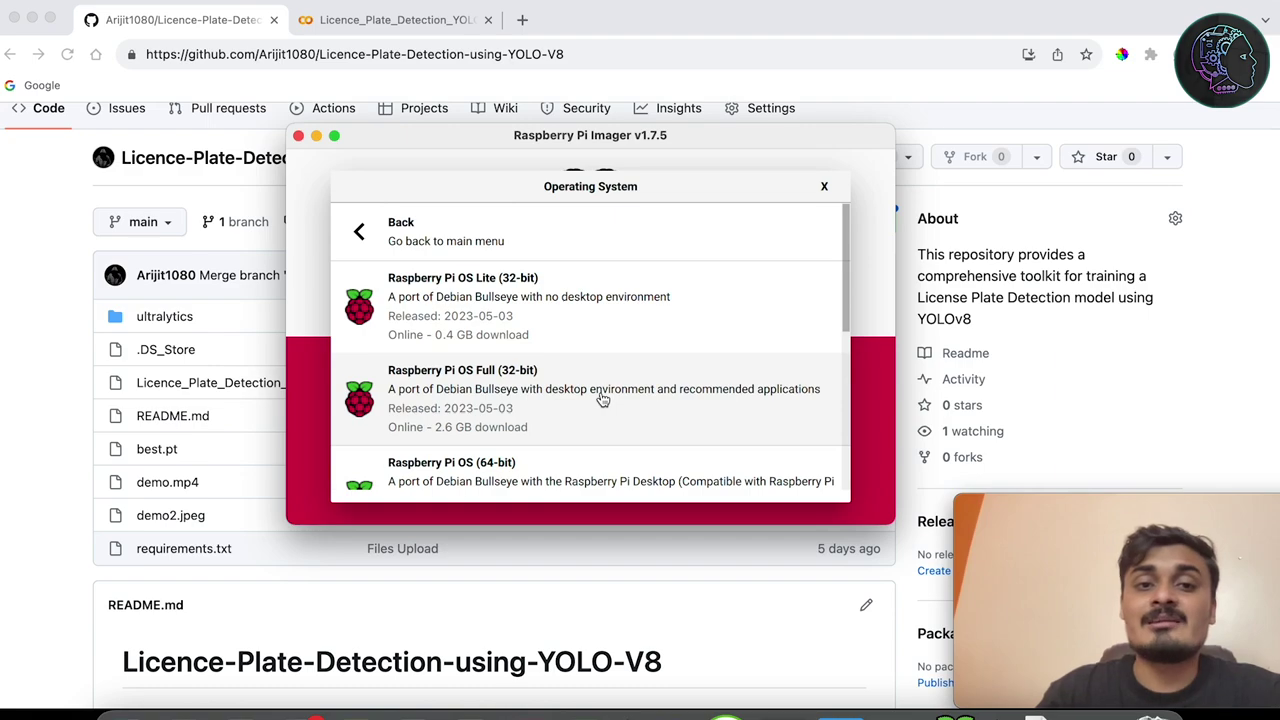
left_click(361, 235)
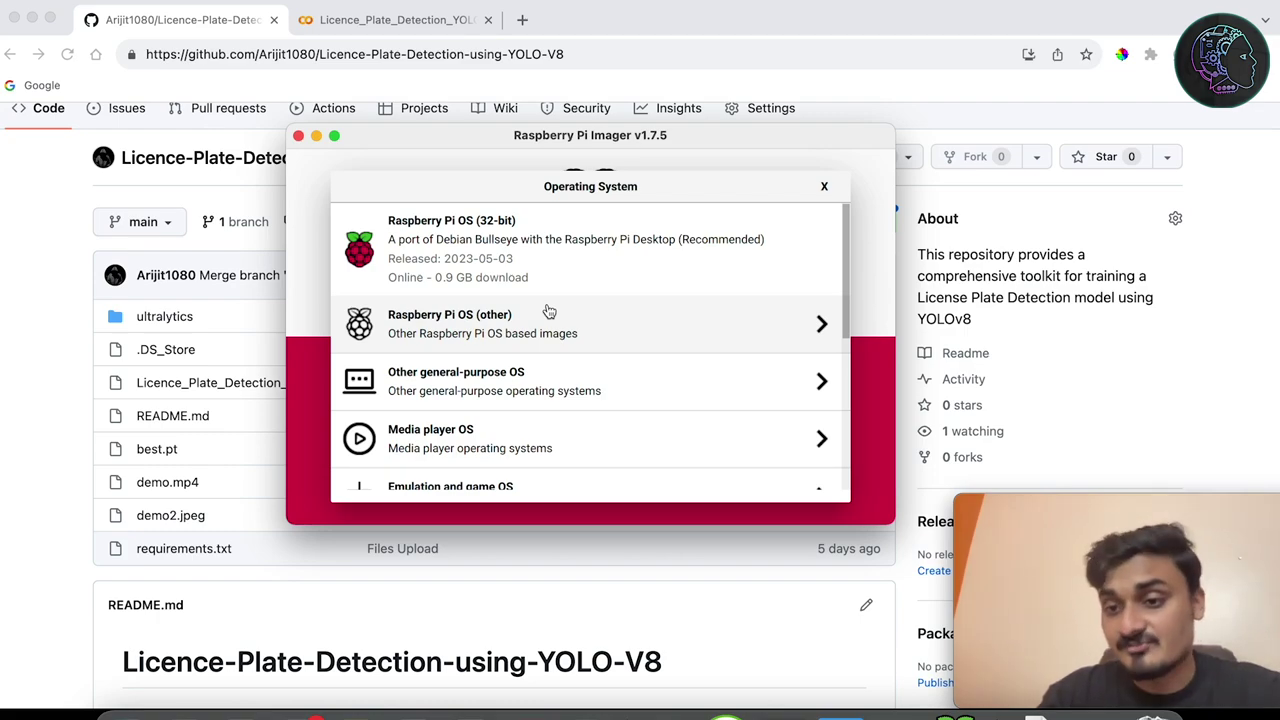
left_click(824, 186)
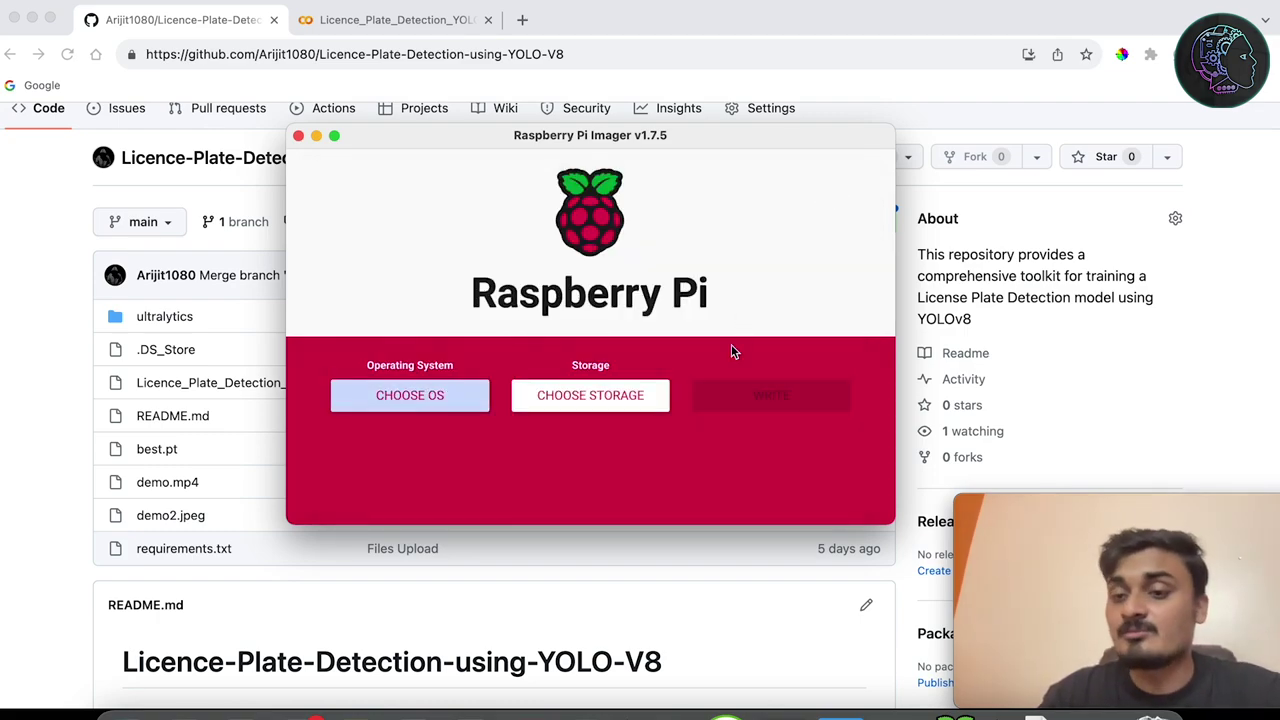
left_click(298, 136)
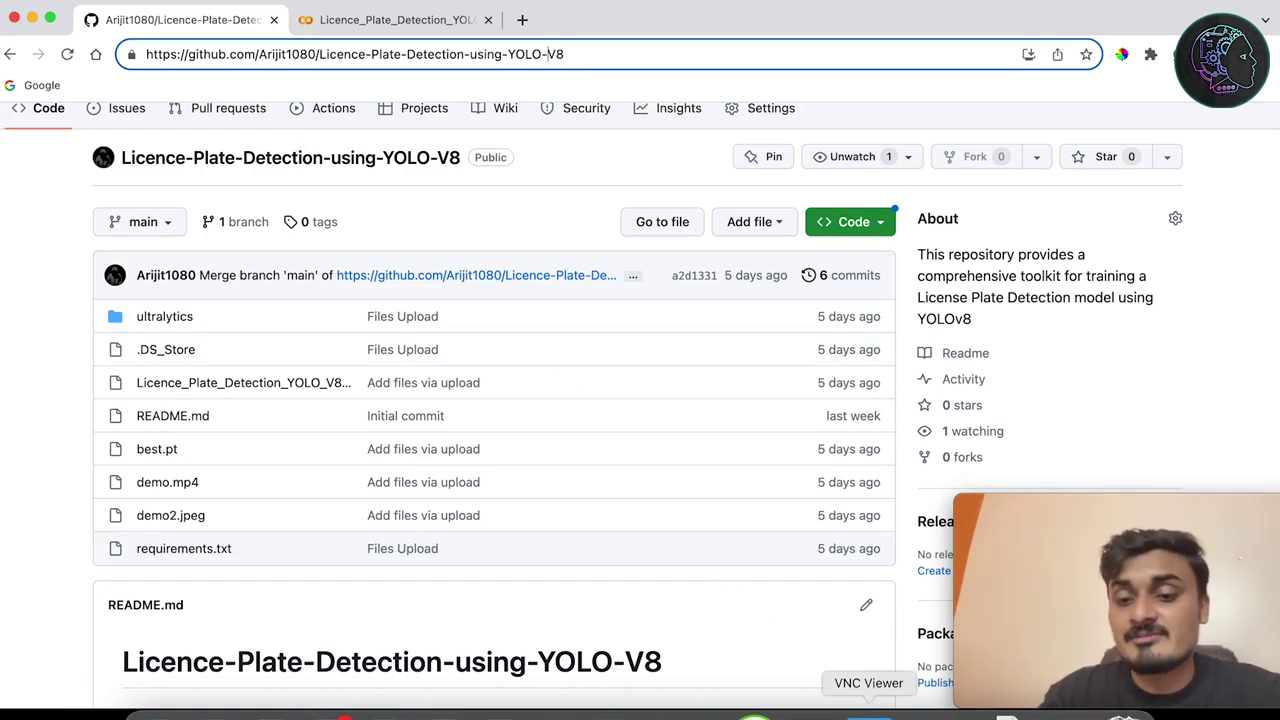
Step: In VNC Viewer, connect to the raspberrypi.local remote desktop
left_click(868, 712)
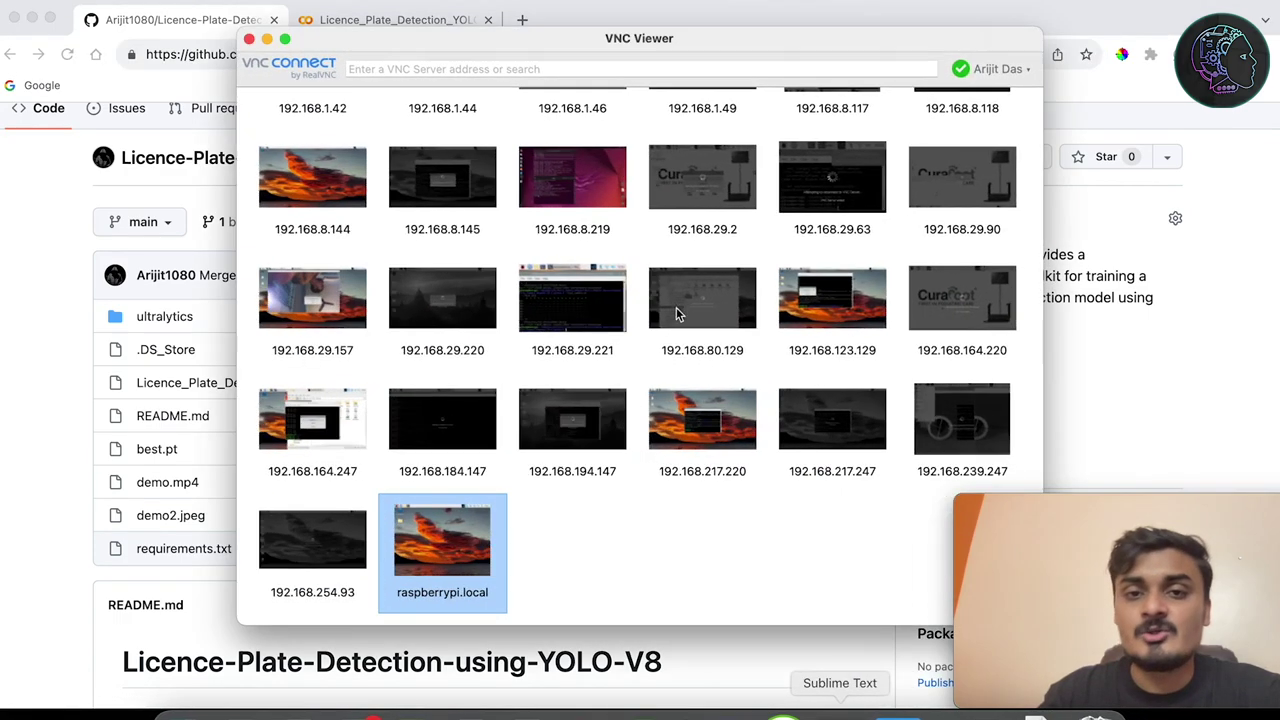
left_click(629, 563)
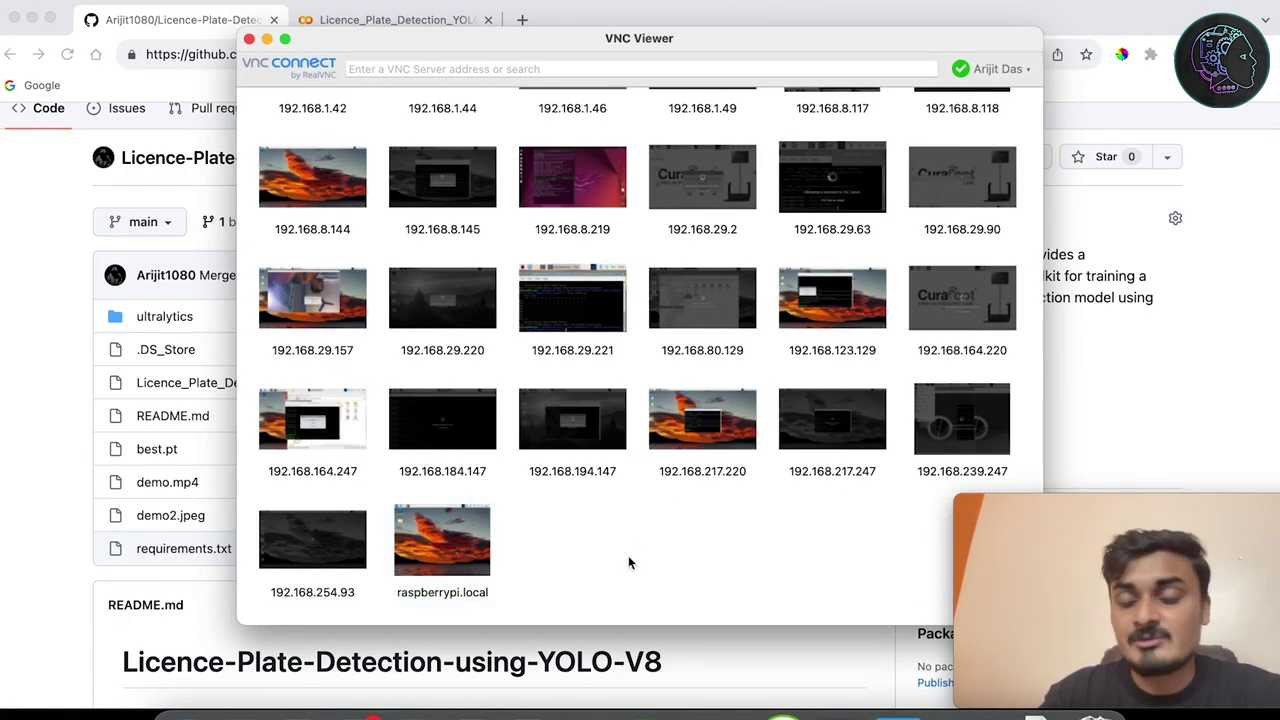
left_click(448, 545)
left_click(538, 585)
double_click(431, 570)
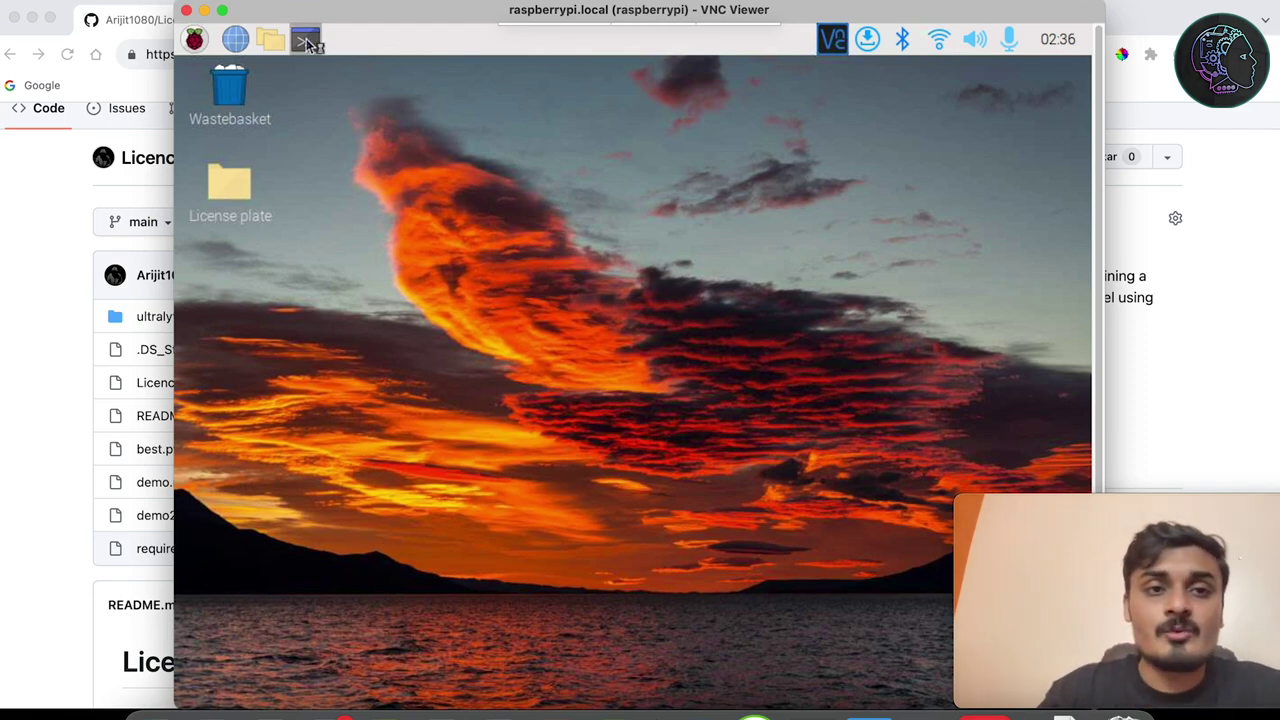
Step: Open a terminal on the Pi and change into the Desktop folder with cd Desktop/
left_click(306, 40)
type("cdDe")
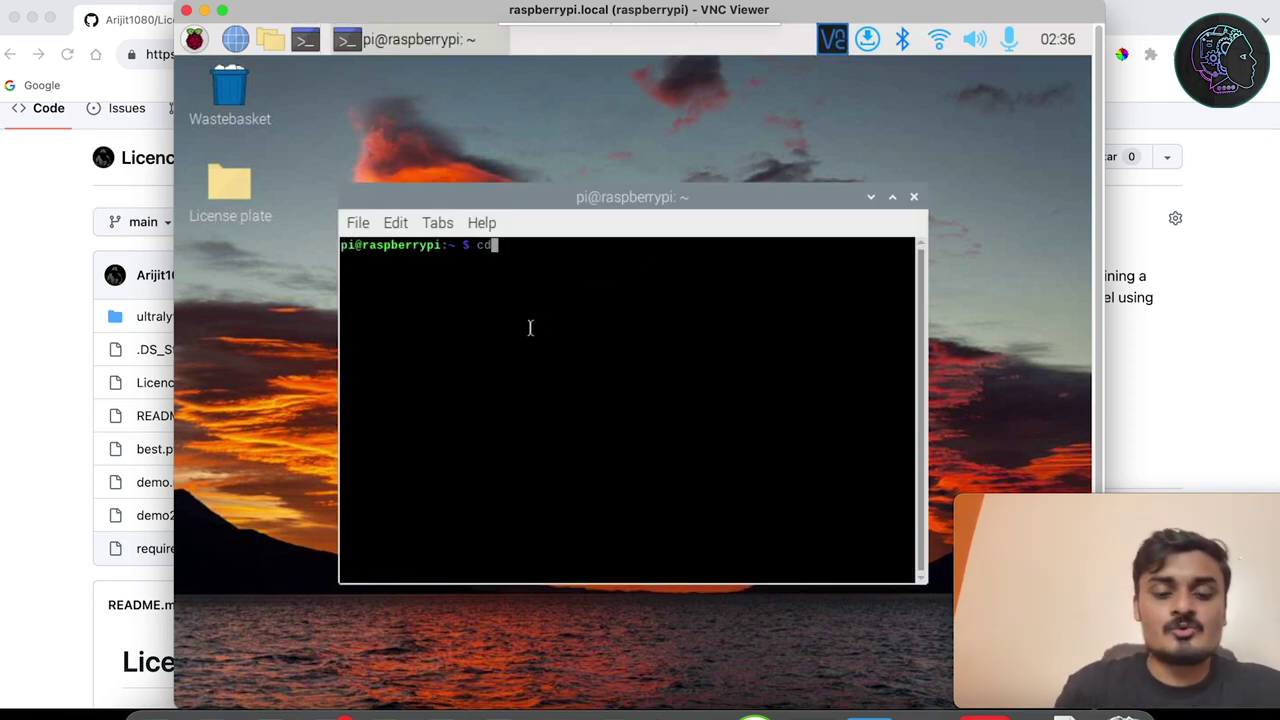
key("BackSpace")
key("BackSpace")
type("Des")
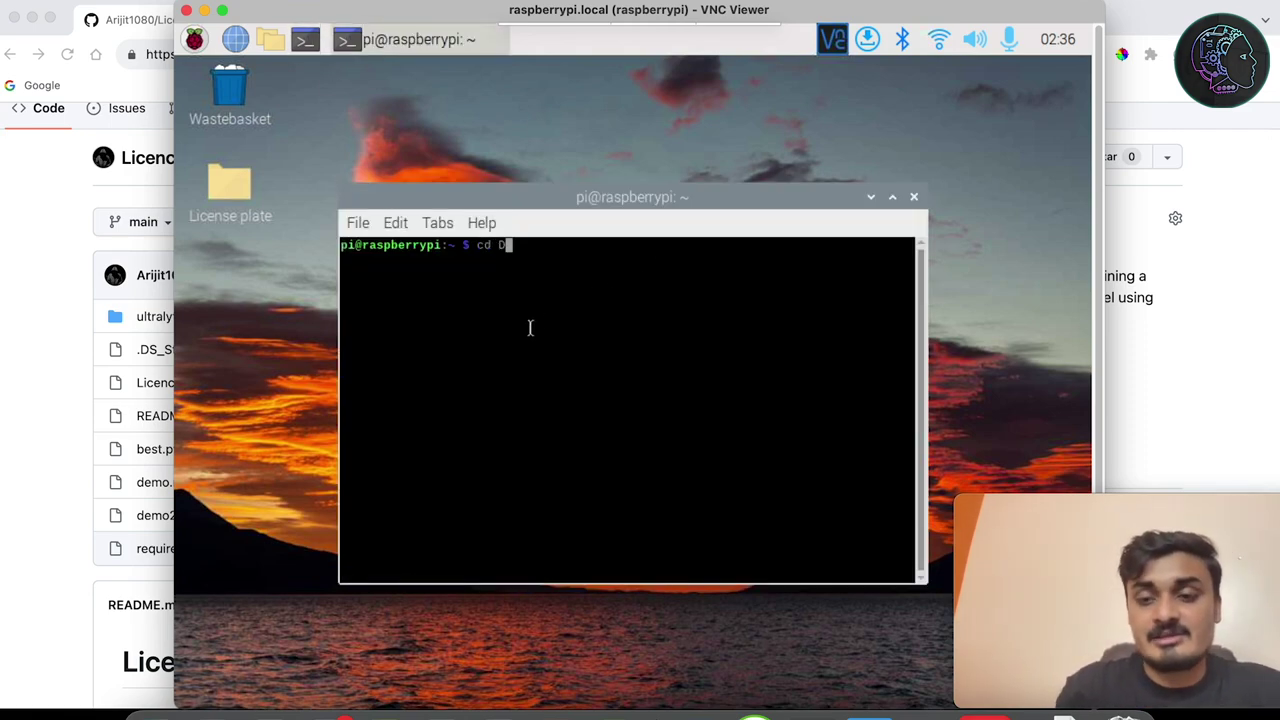
key("Tab")
key("Return")
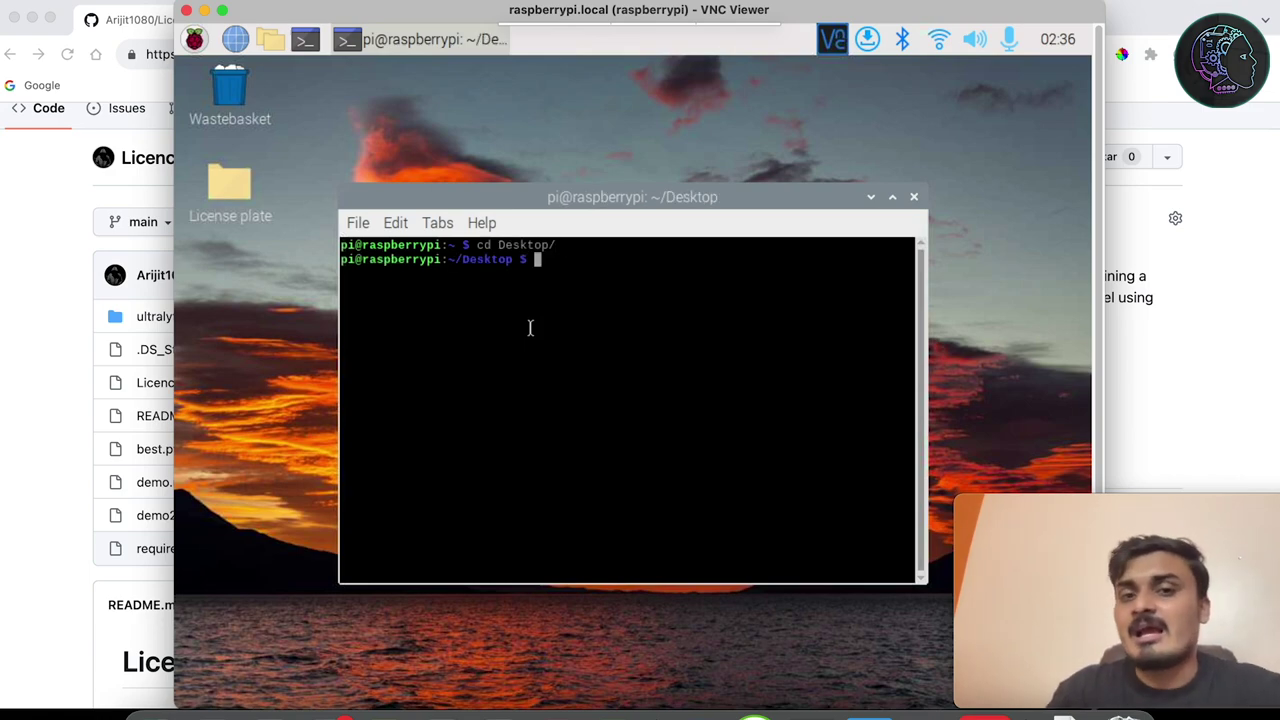
Step: Copy the repository's HTTPS clone URL from GitHub's Code menu and return to the Pi desktop
left_click(57, 382)
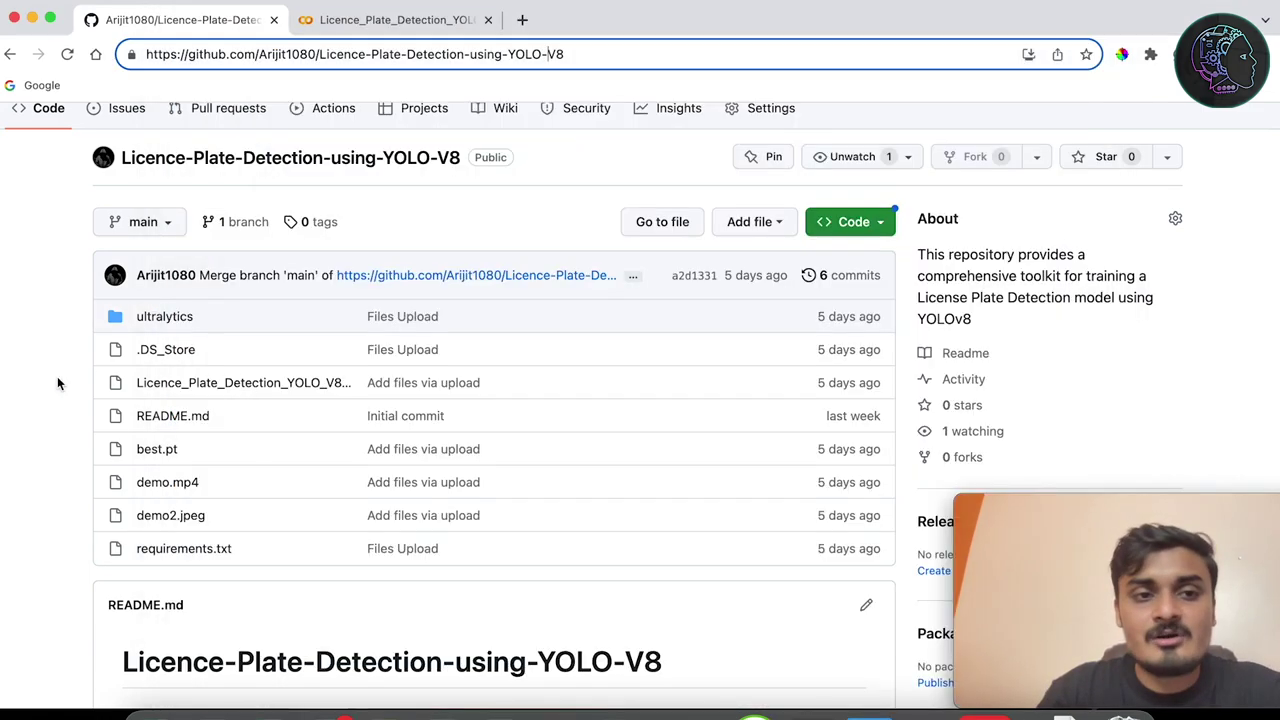
left_click(862, 221)
left_click(857, 386)
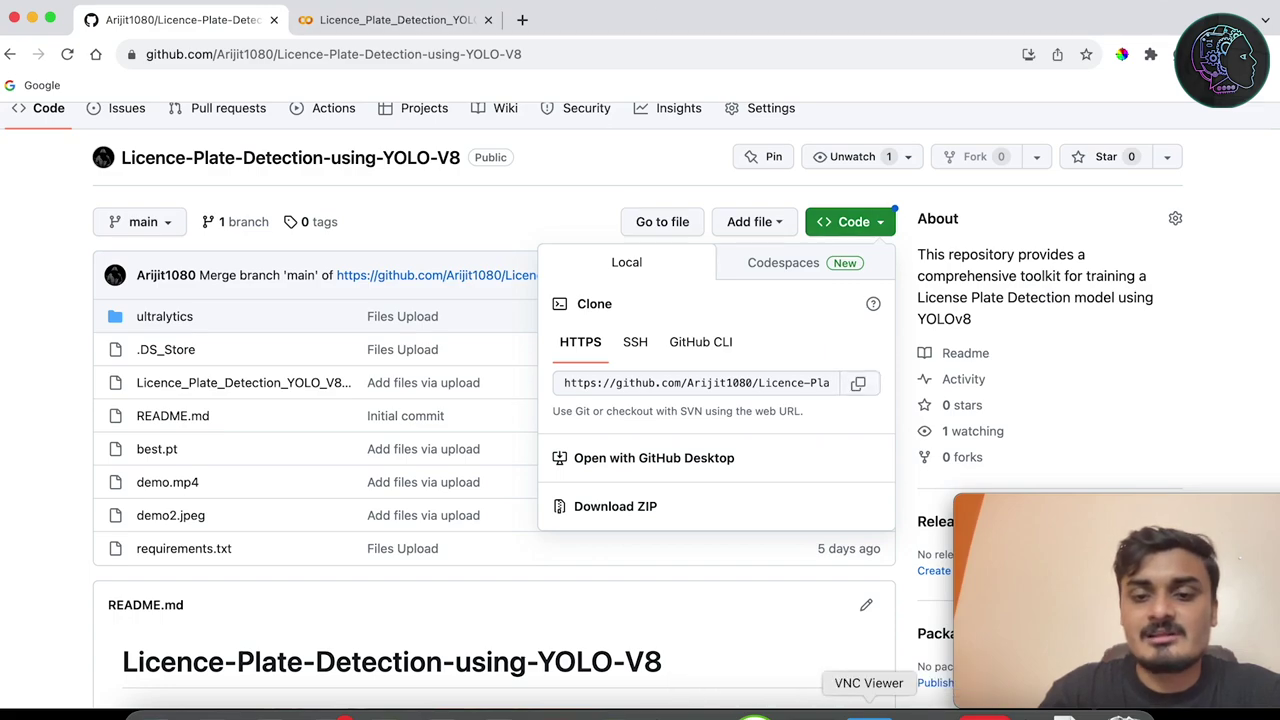
left_click(983, 712)
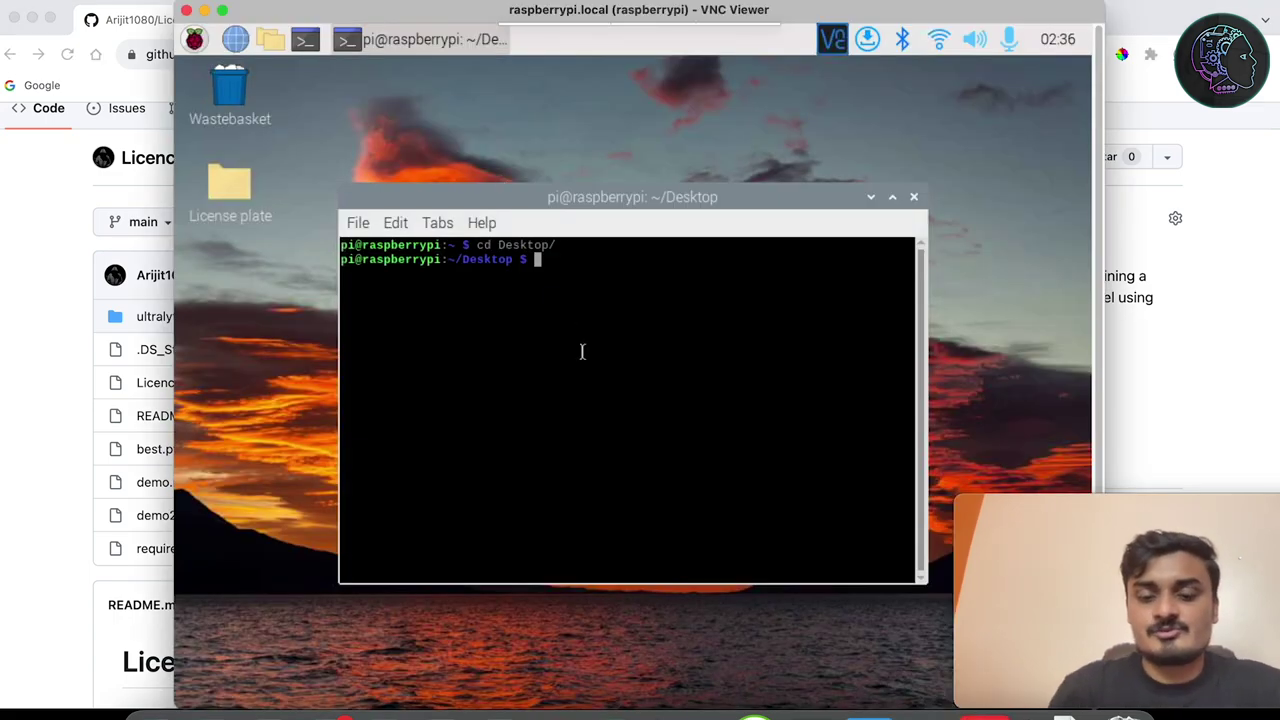
Step: Run git clone with the pasted repository URL in the Pi terminal
type("git clone")
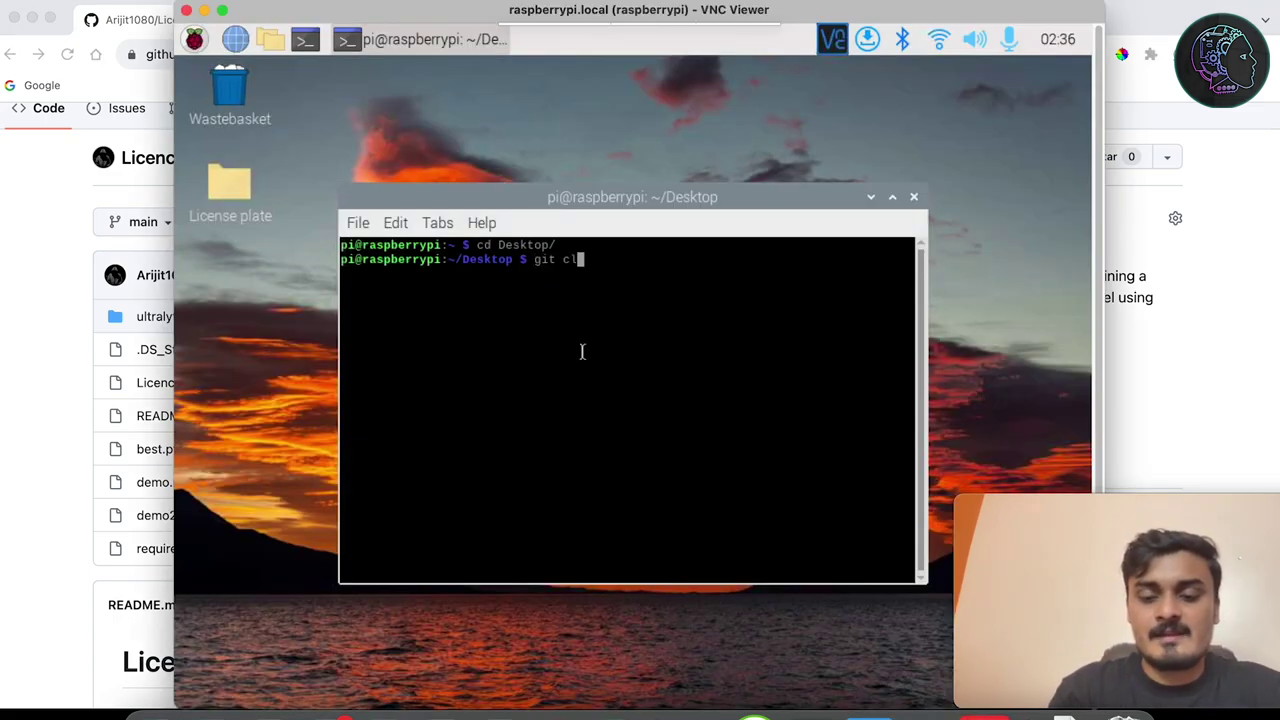
right_click(641, 331)
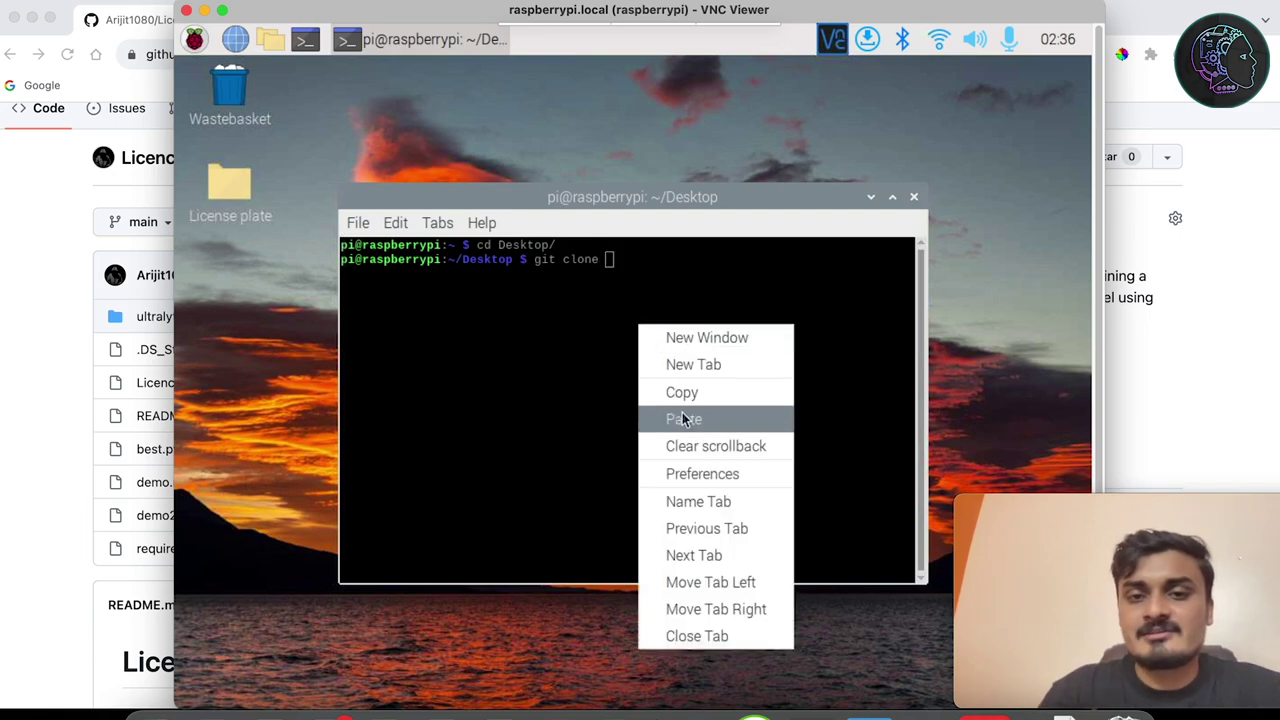
left_click(690, 417)
key("Return")
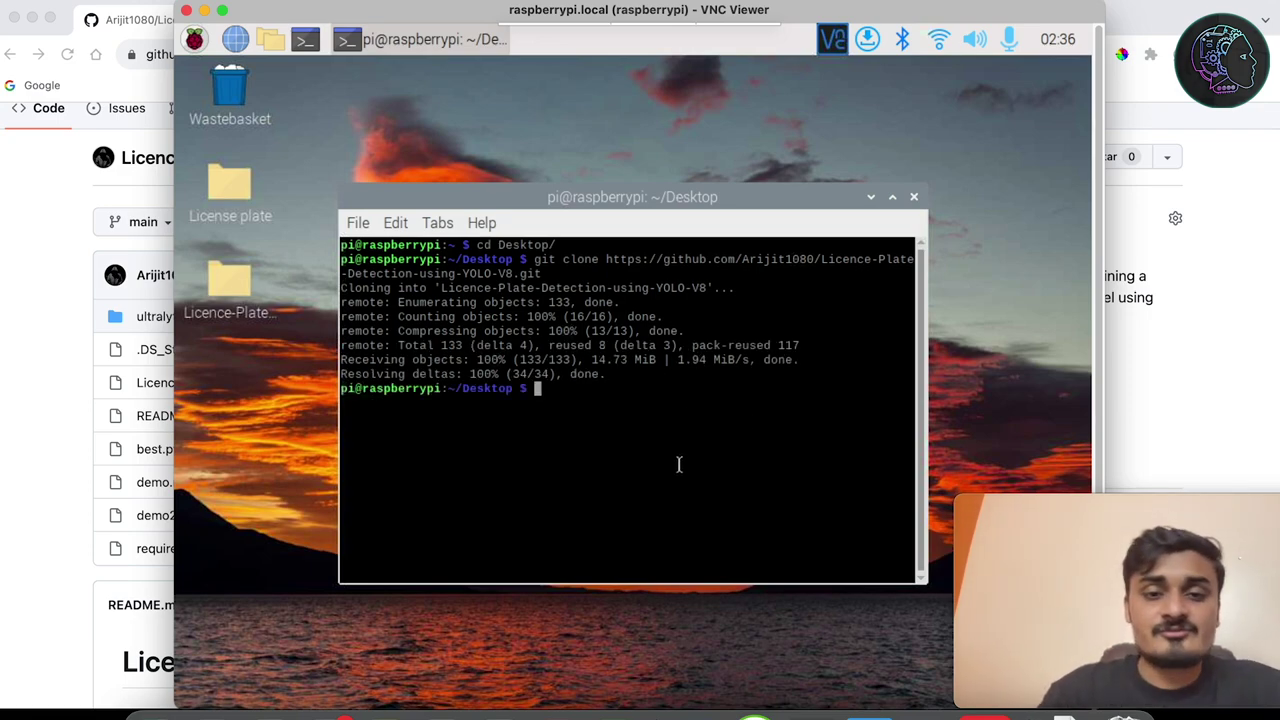
Step: Enter the Licence-Plate-Detection-using-YOLO-V8 folder, list its files with ls, and switch back to GitHub
type("cd  Licen")
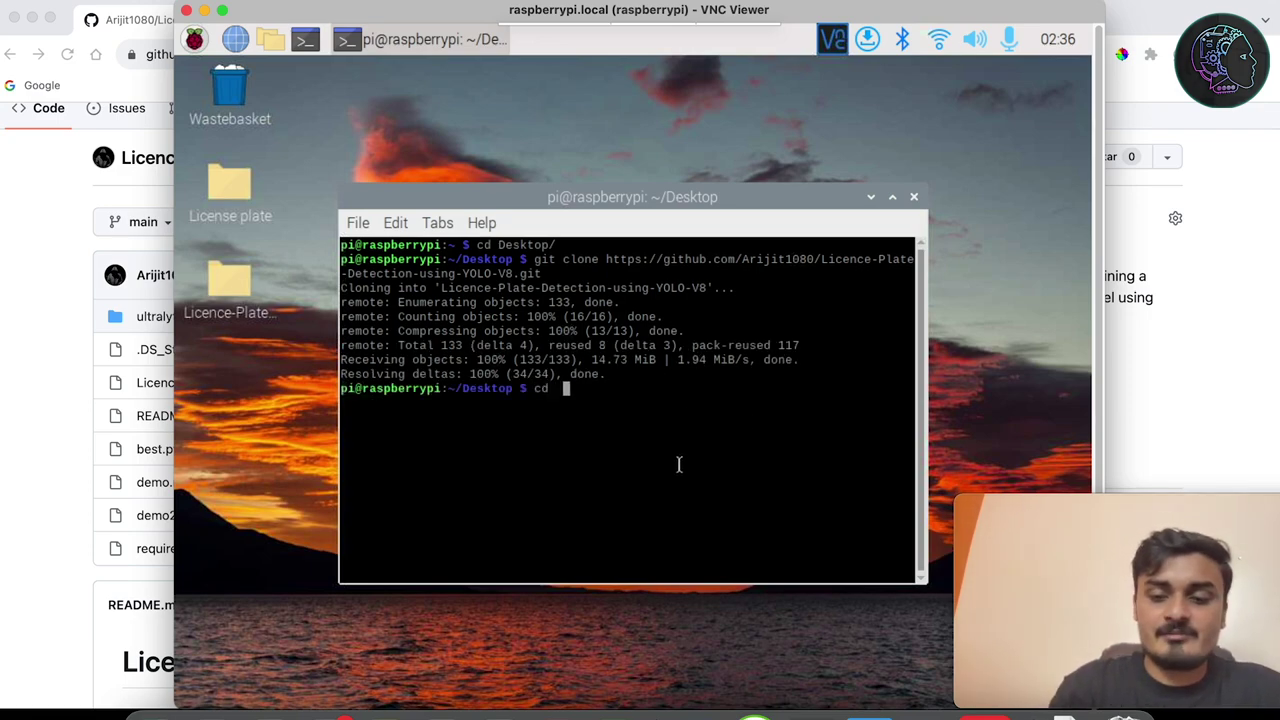
key("Tab")
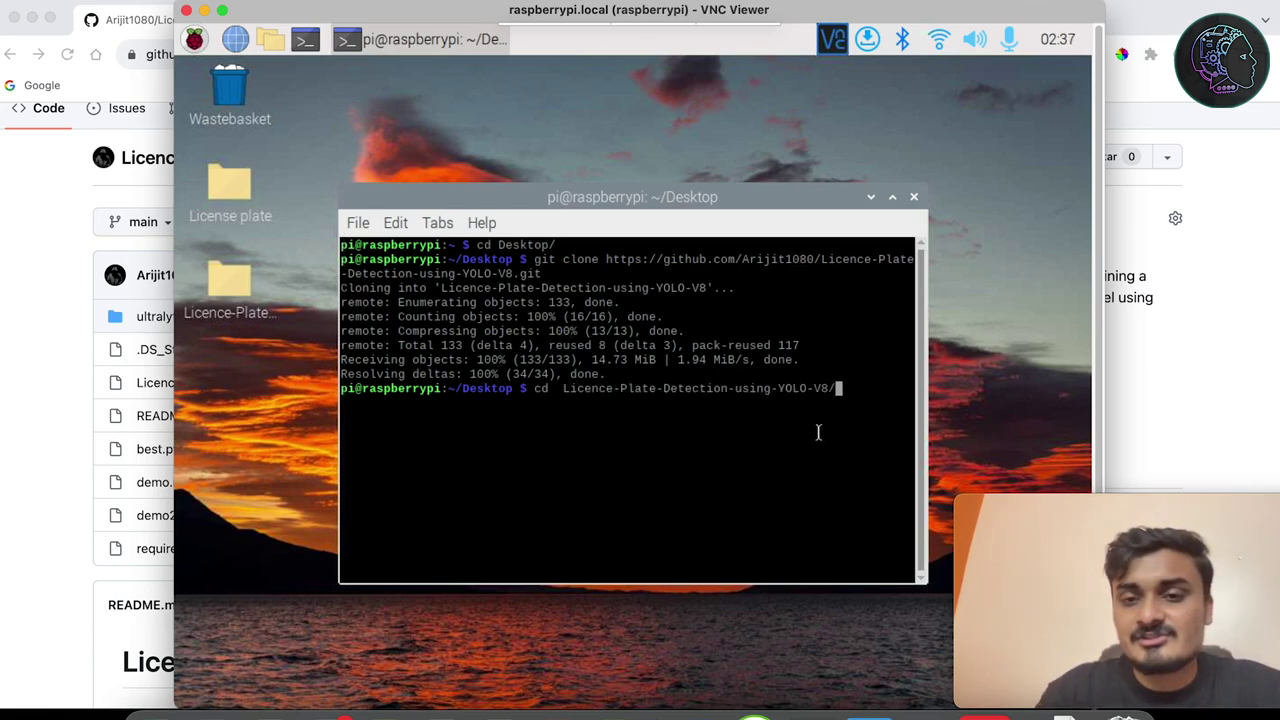
key("Return")
type("ls")
key("Return")
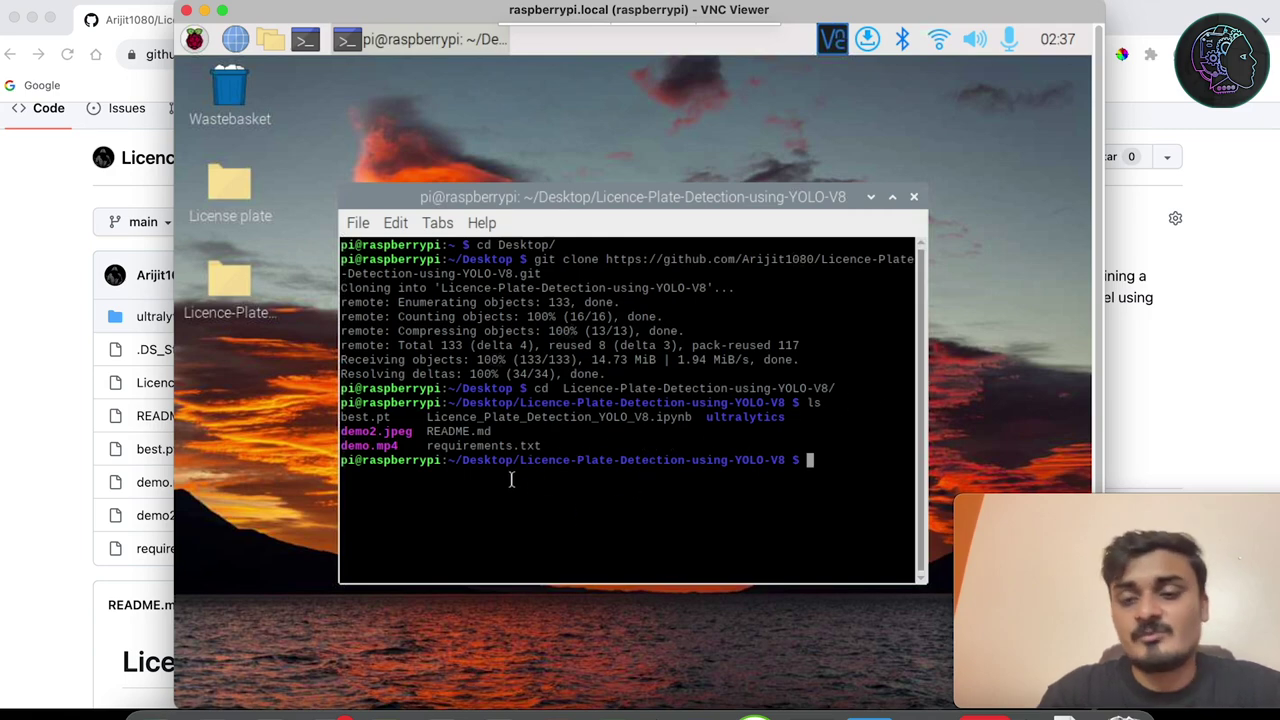
left_click(80, 423)
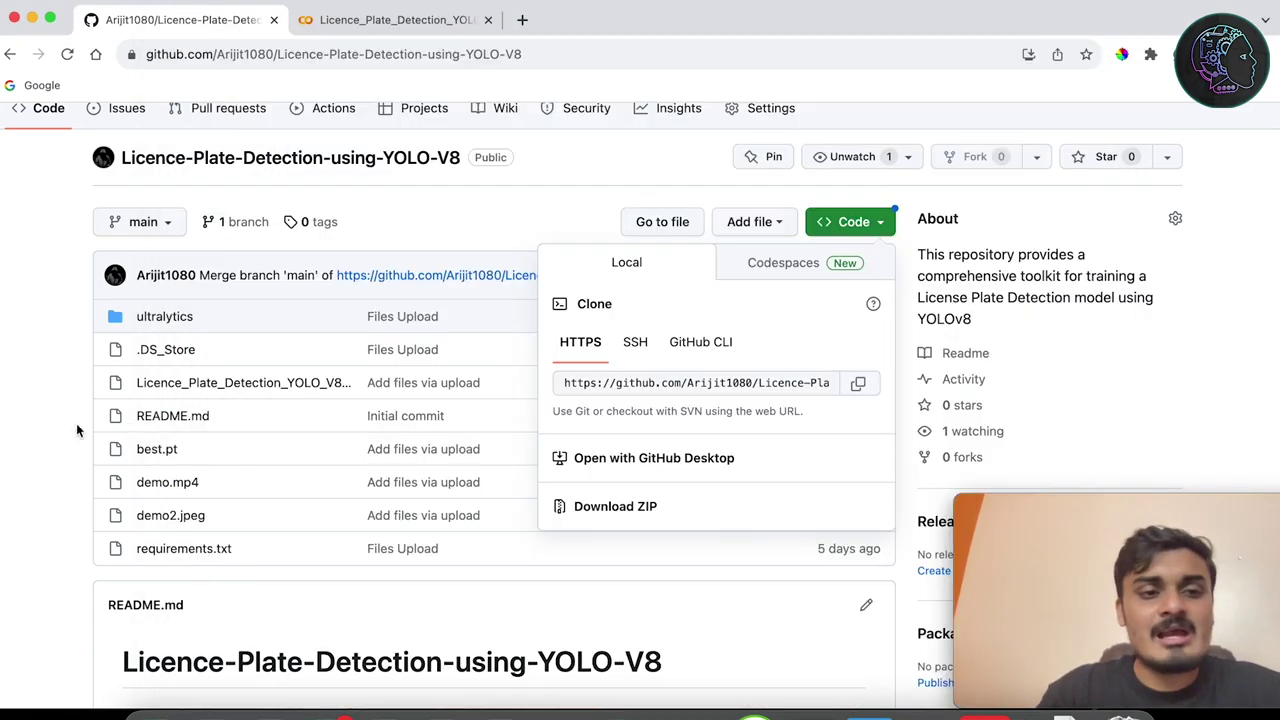
Step: Read the package versions in requirements.txt on GitHub, then return to the Pi's VNC terminal
left_click(200, 549)
left_click(200, 549)
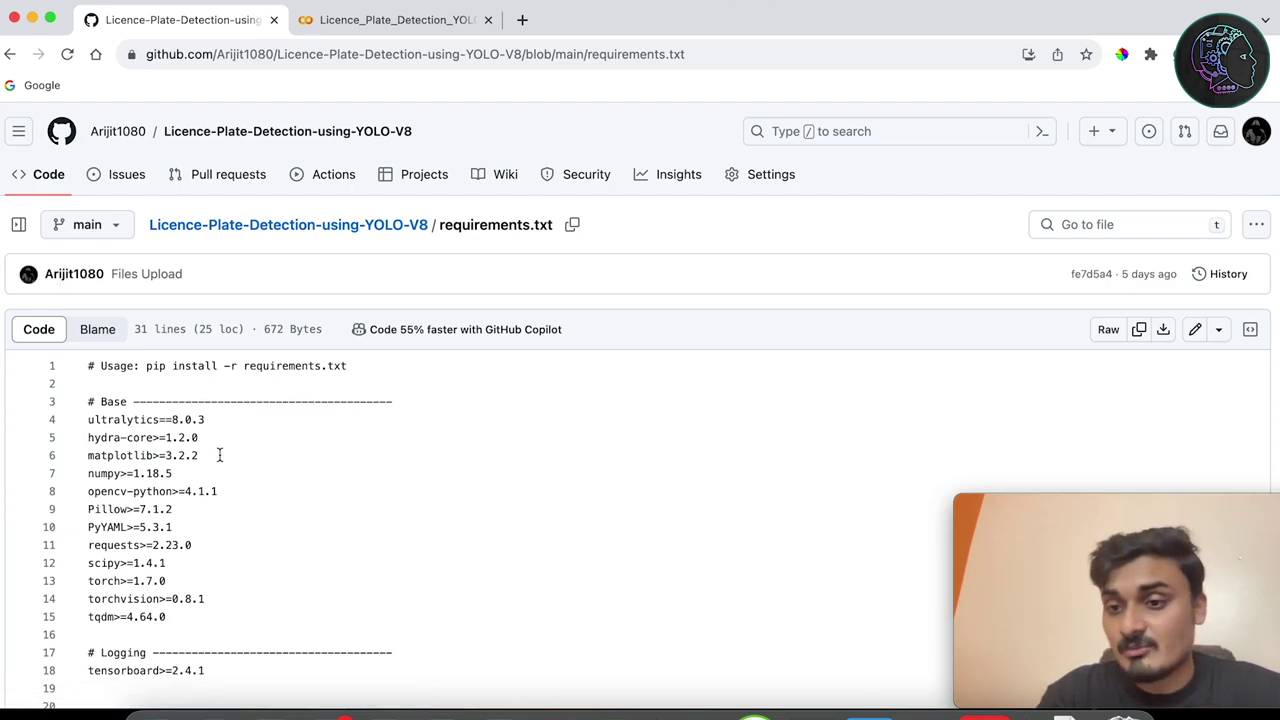
scroll(223, 449, "down", 1)
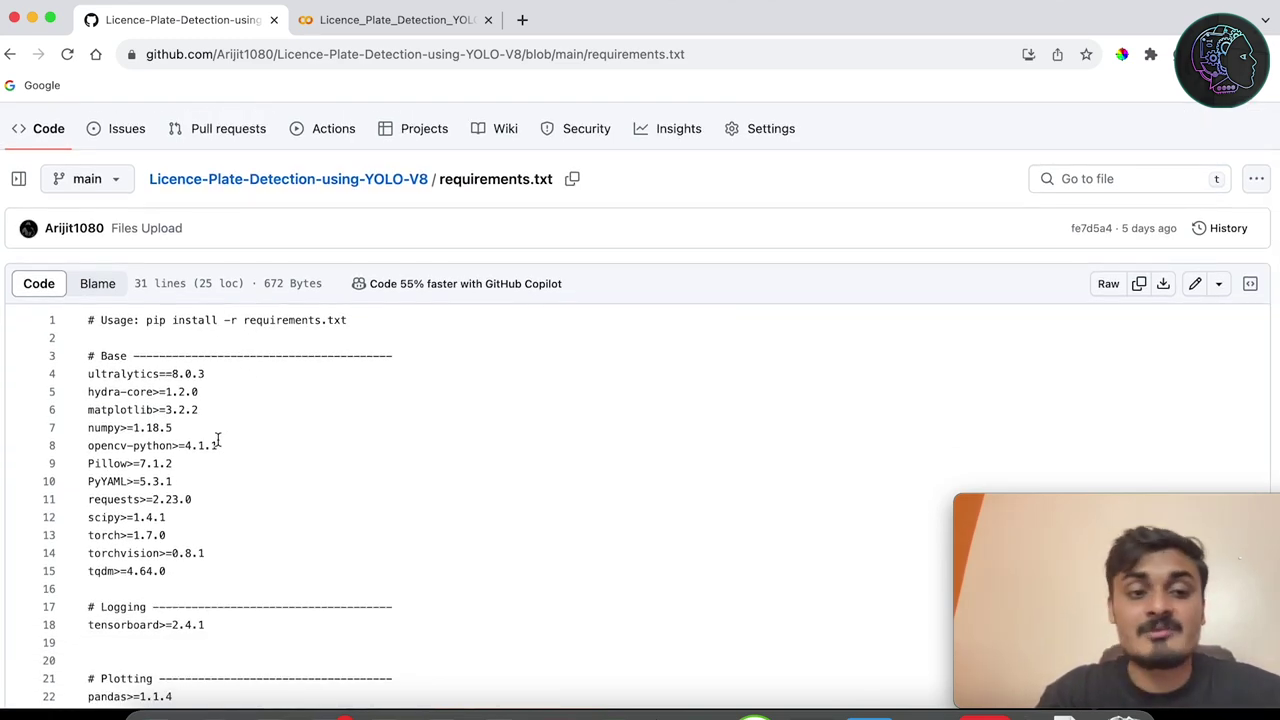
left_click(9, 54)
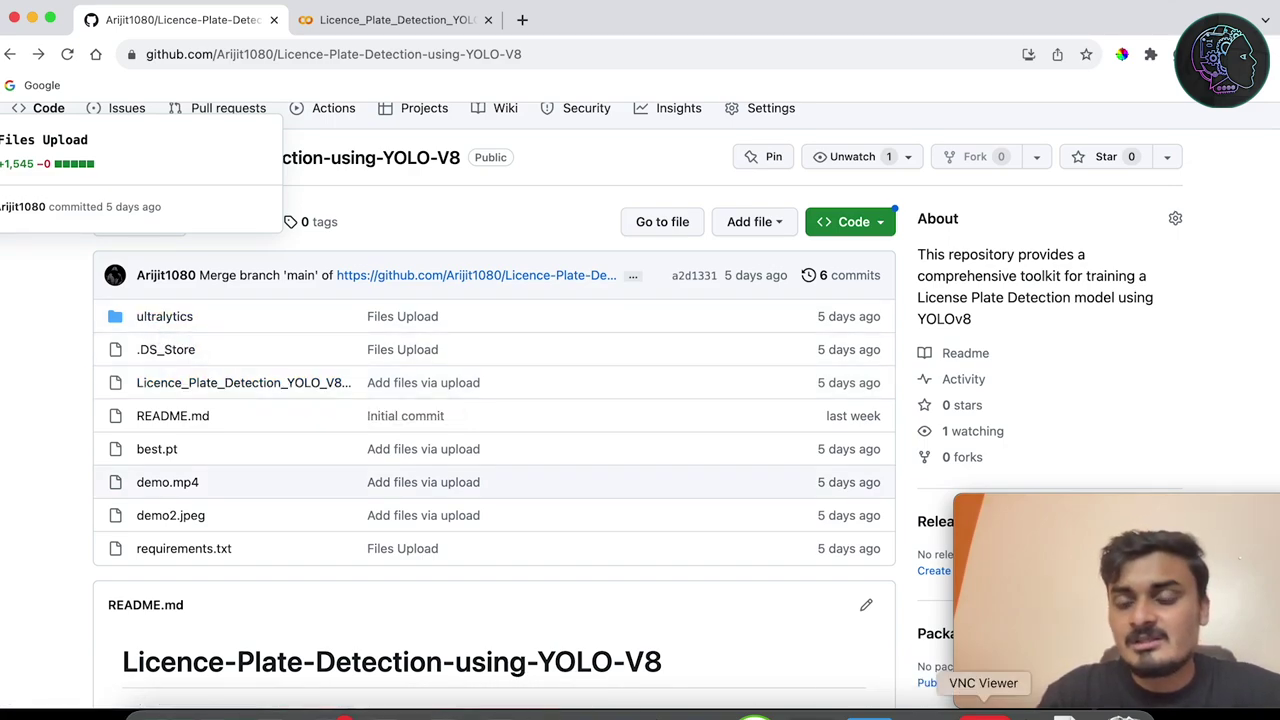
left_click(1070, 712)
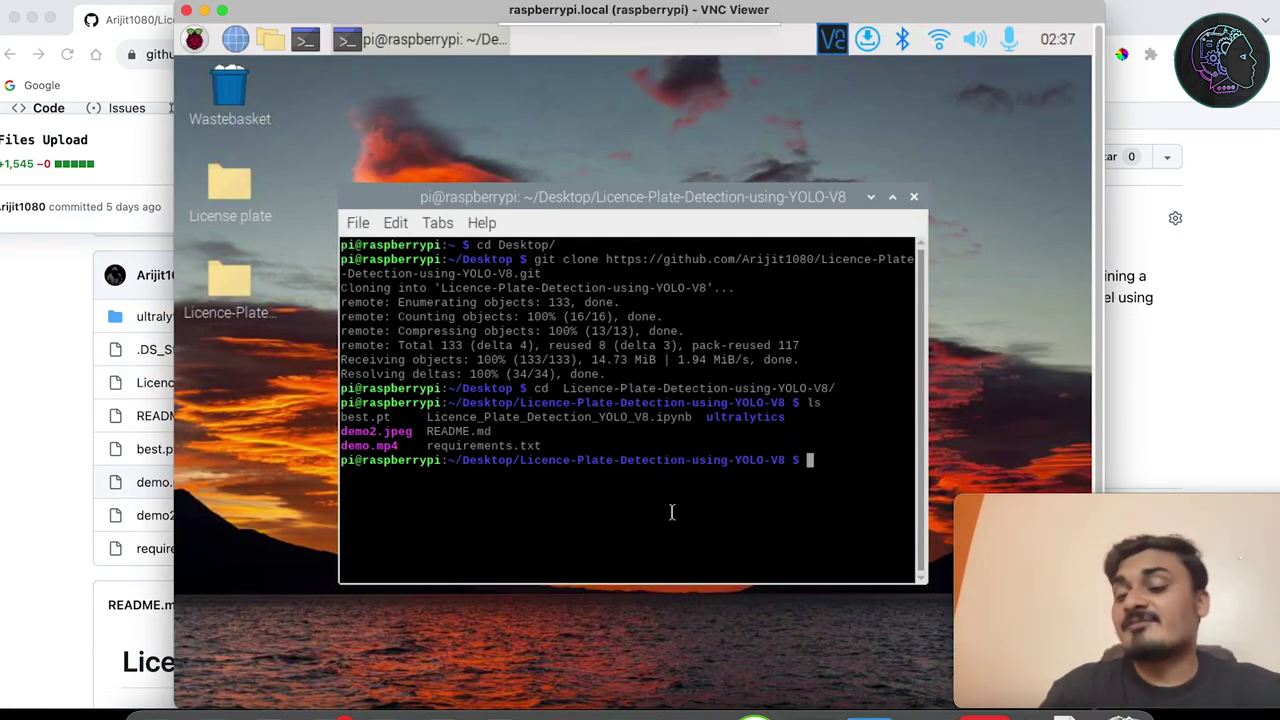